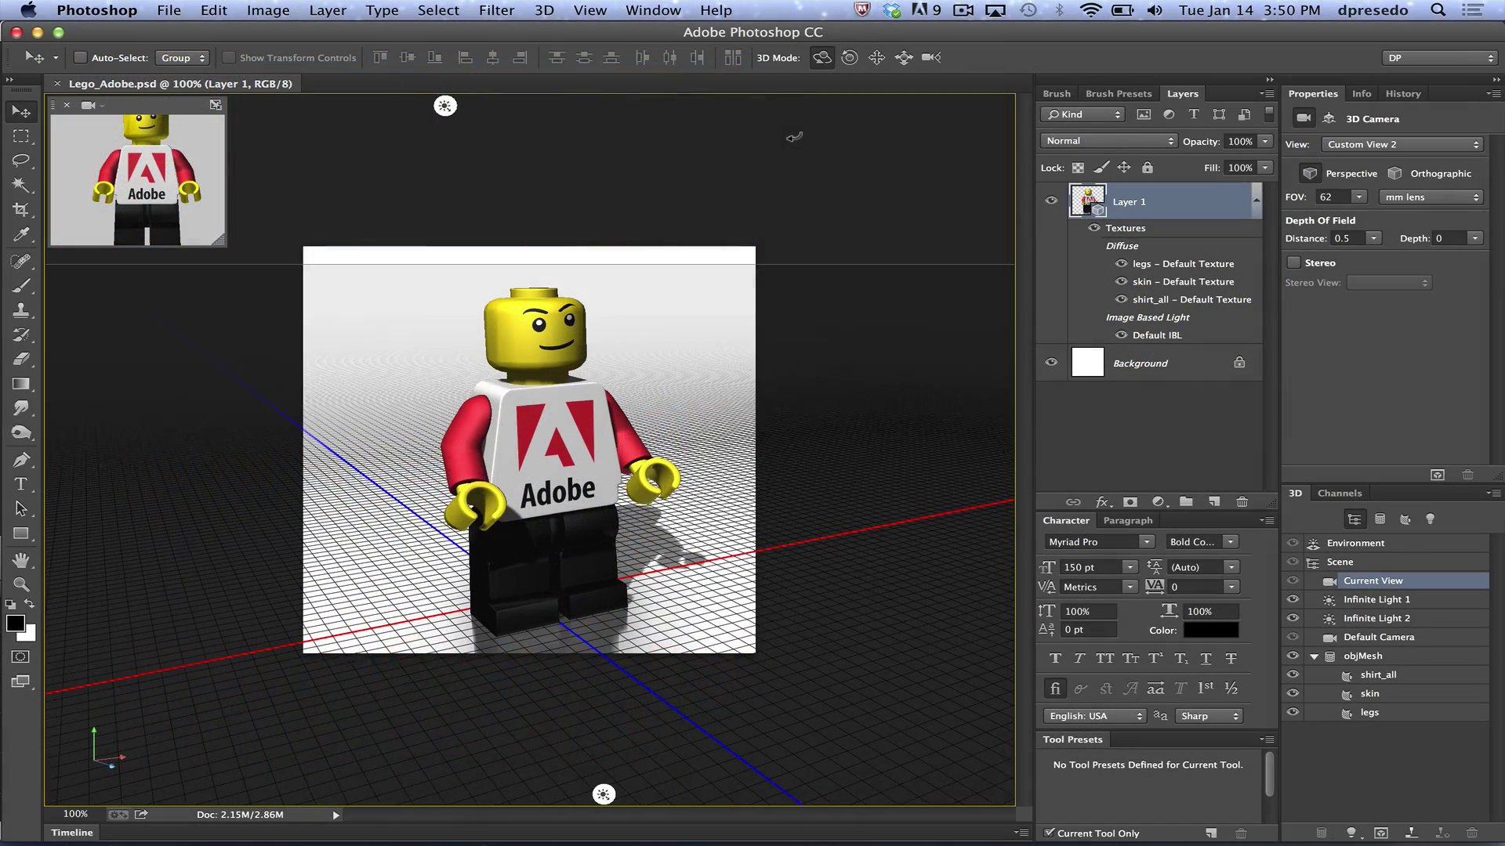
- Open the 3D menu to reach the 3D Print Settings command
click(556, 9)
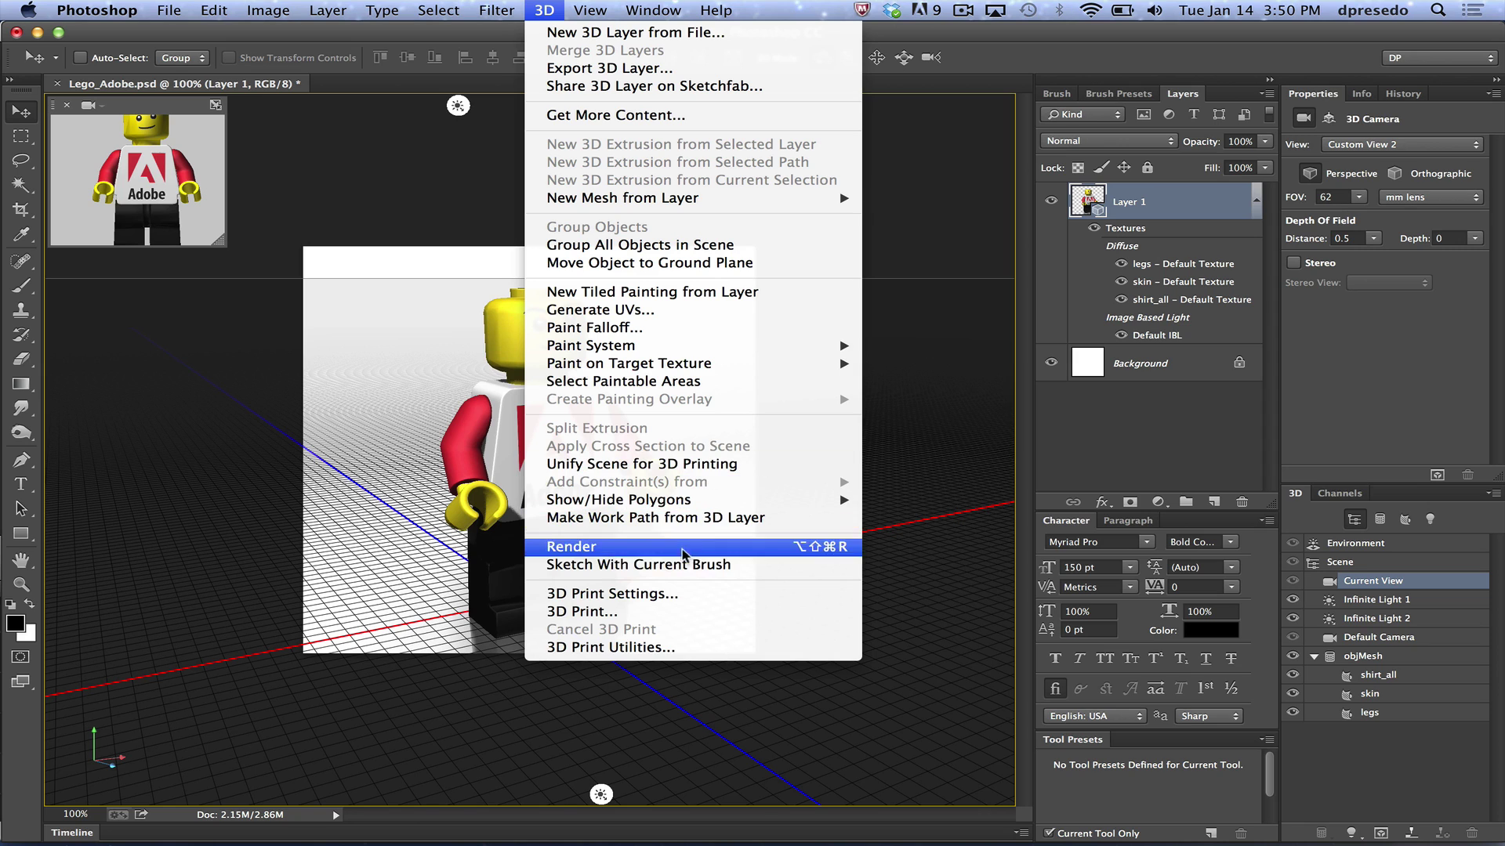
- Keep the local MakerBot Replicator 2 in inches and set detail level to Low (0.011in)
click(651, 596)
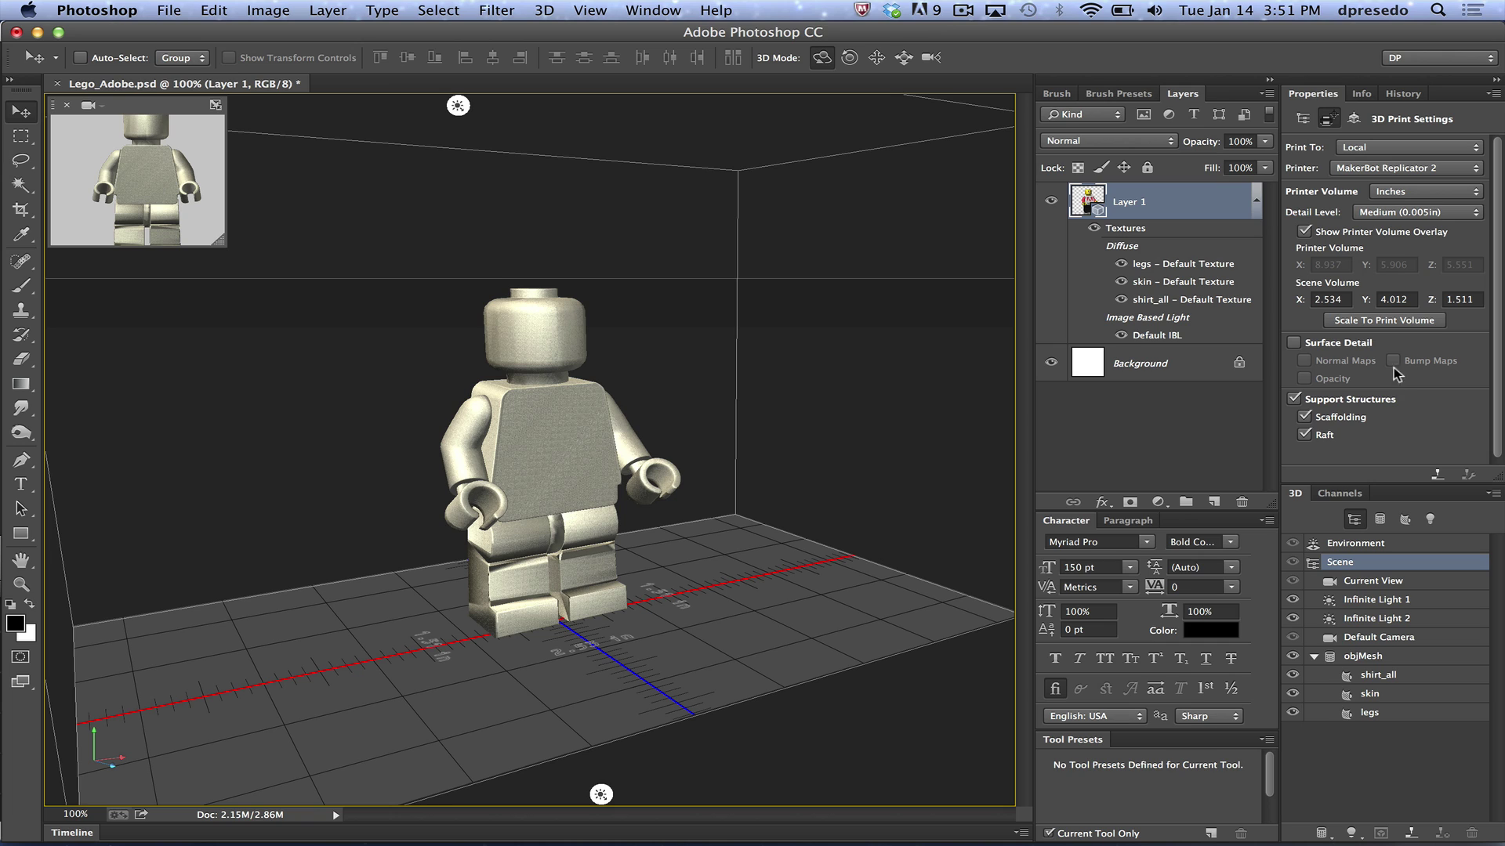
click(1376, 146)
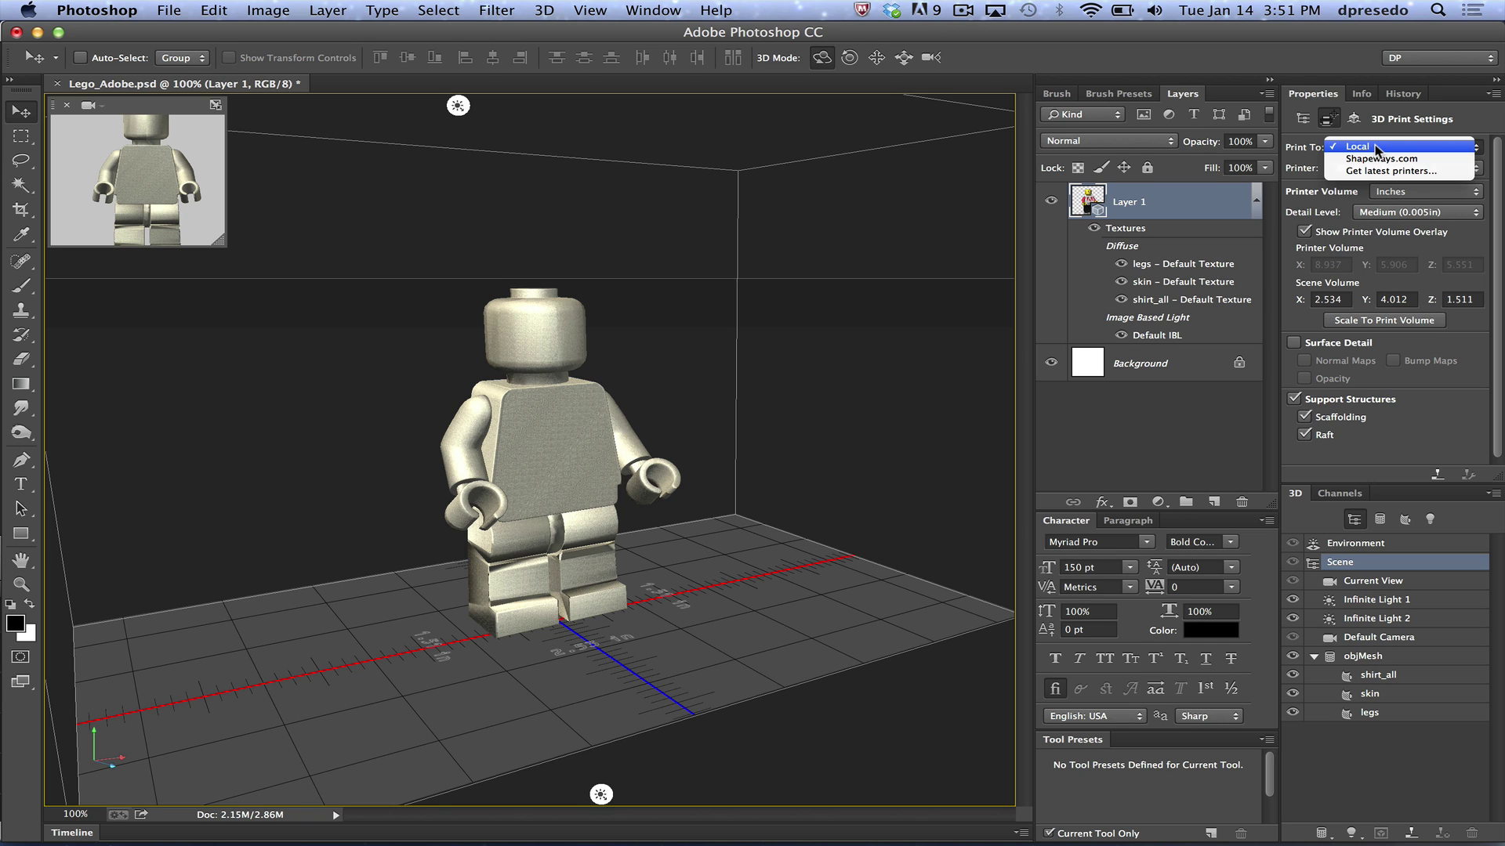
click(1438, 337)
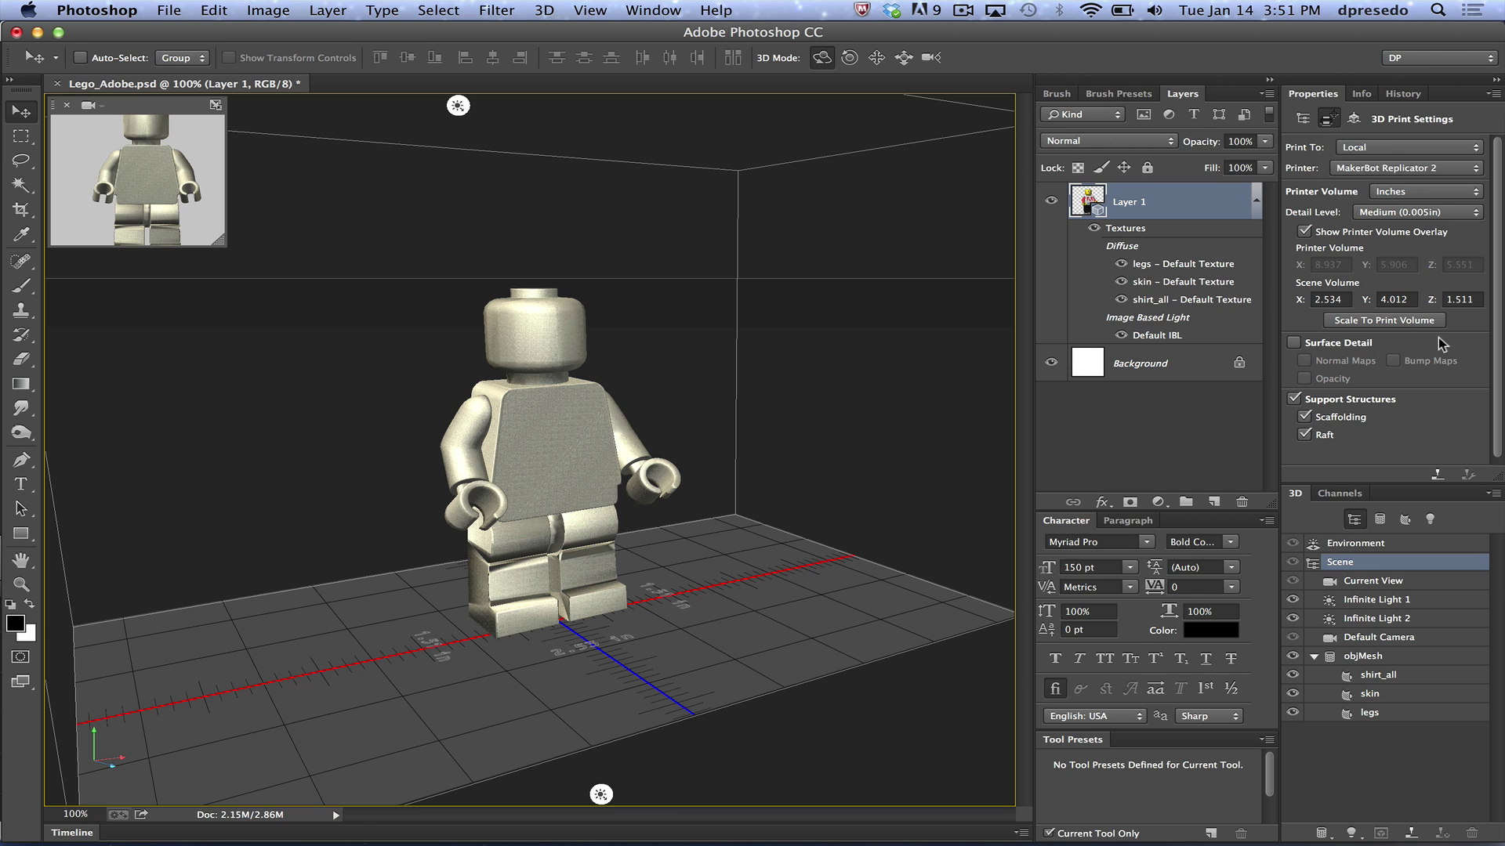
click(1361, 163)
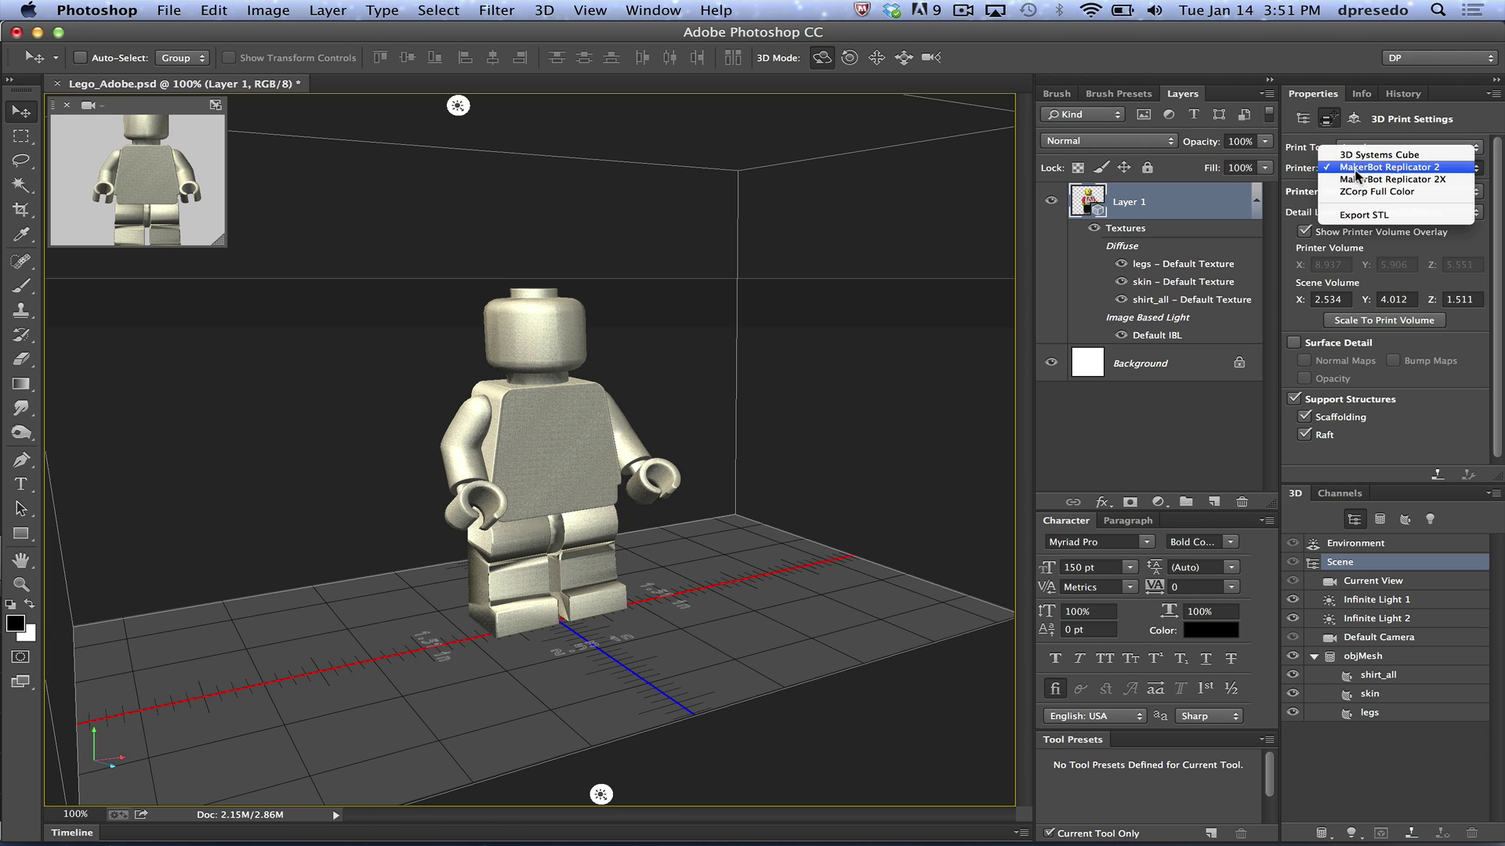
click(1402, 135)
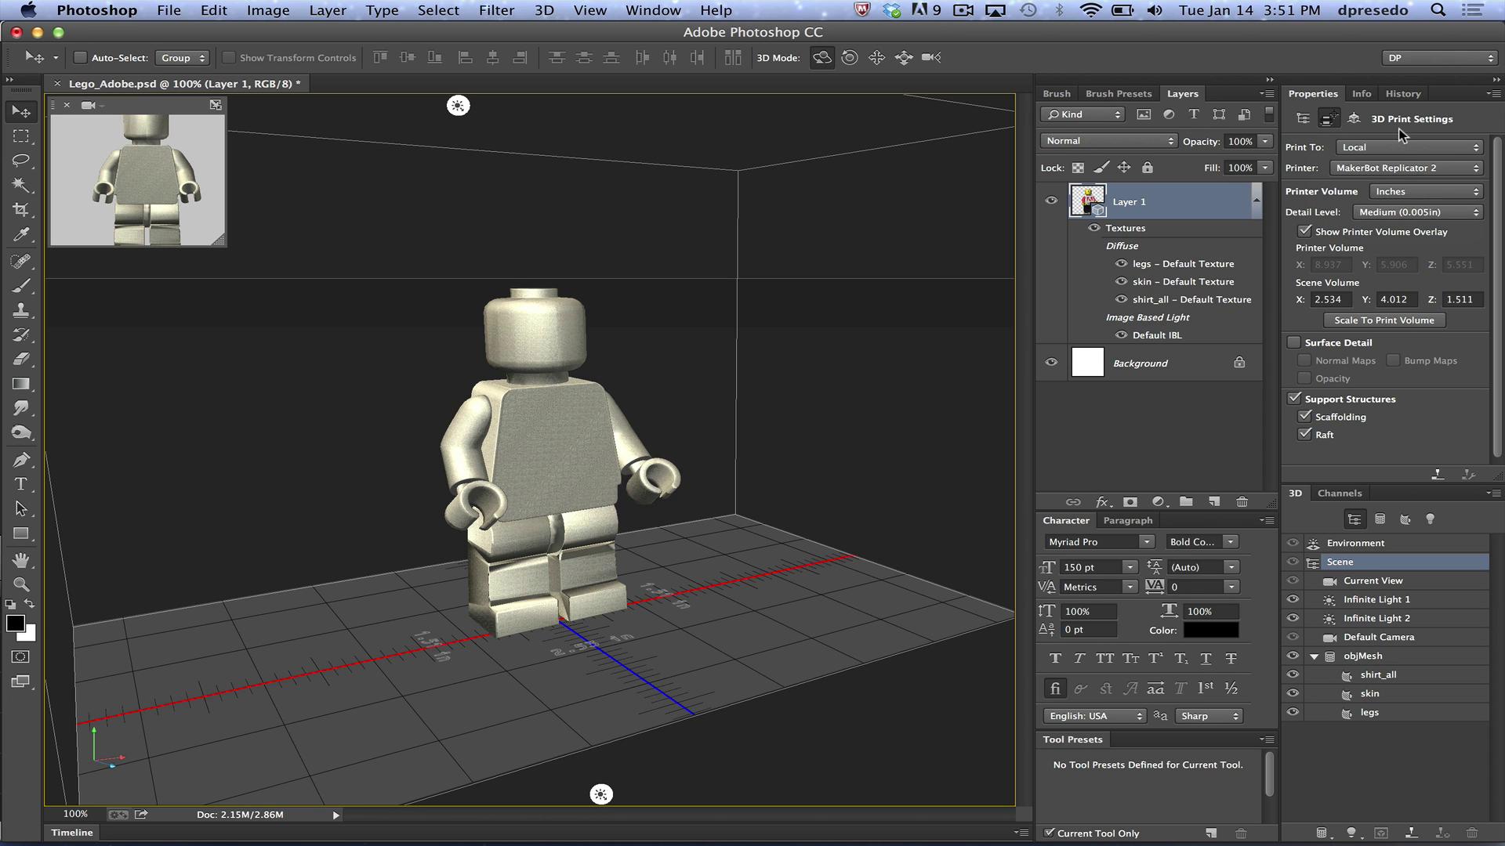
click(1408, 189)
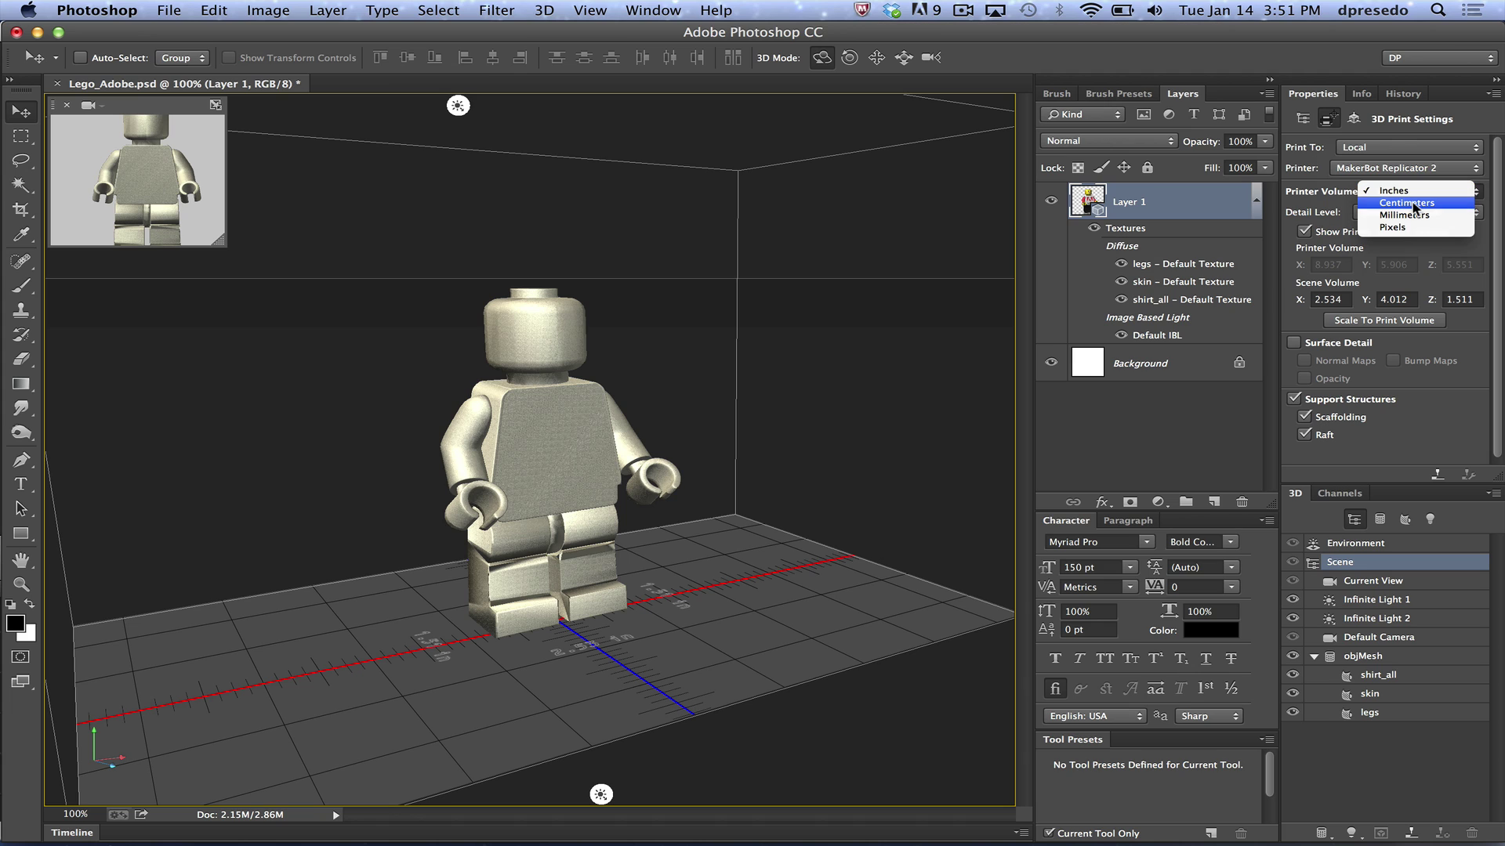
click(1413, 188)
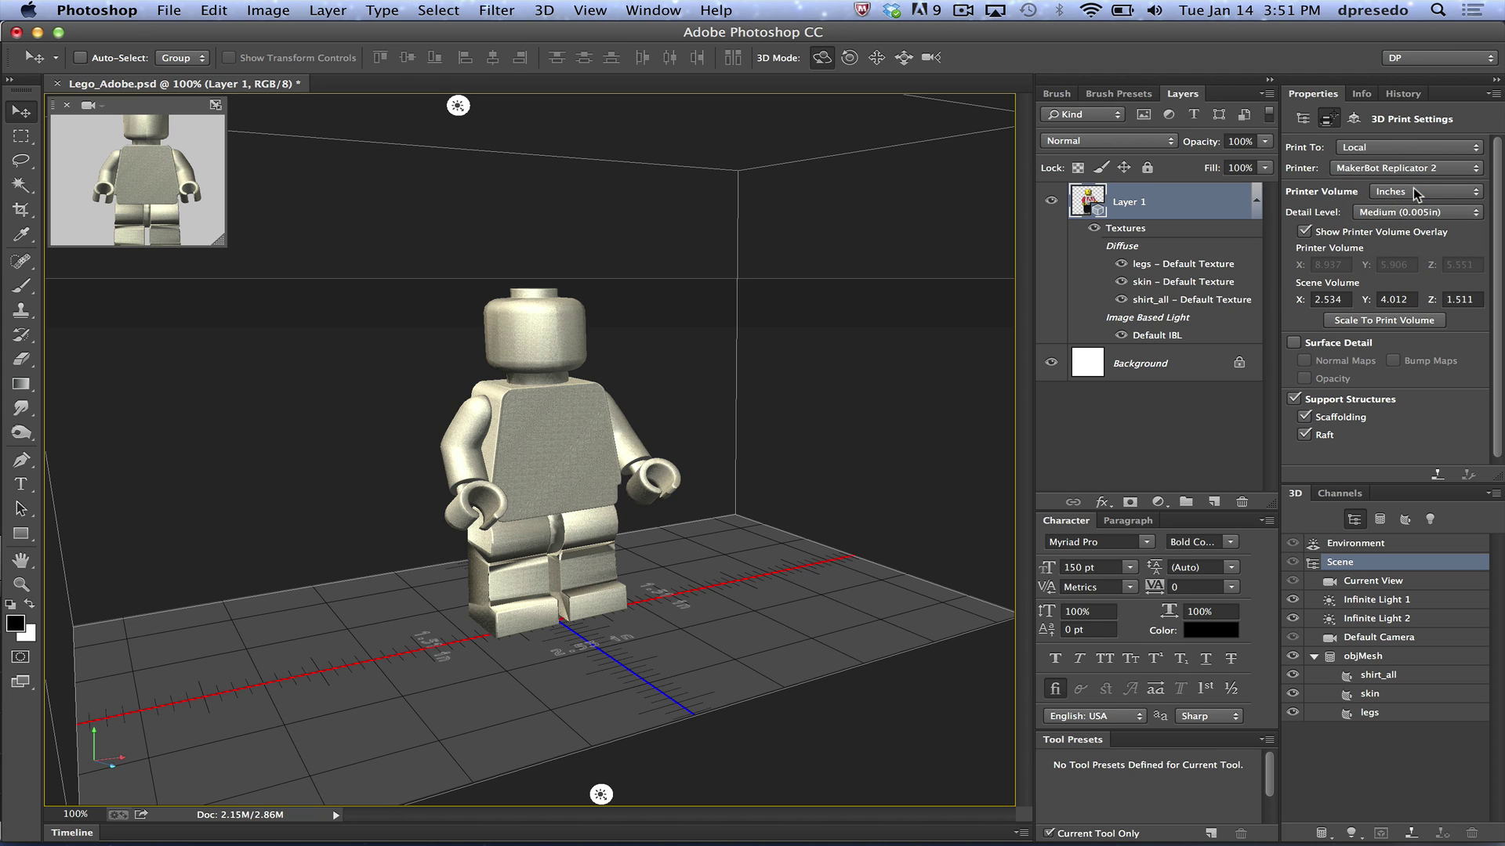
click(1388, 204)
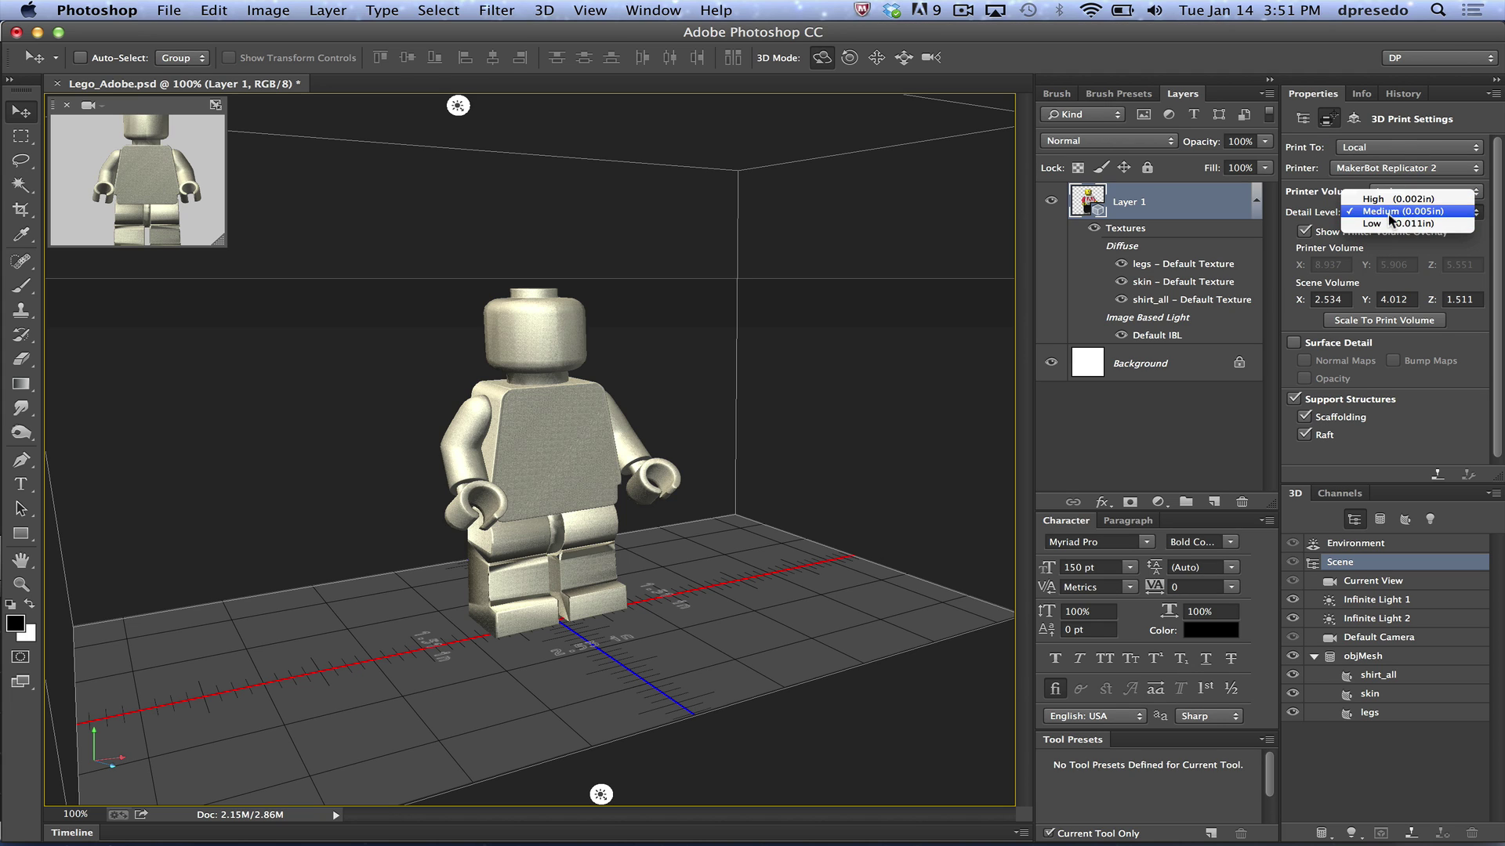
click(1389, 224)
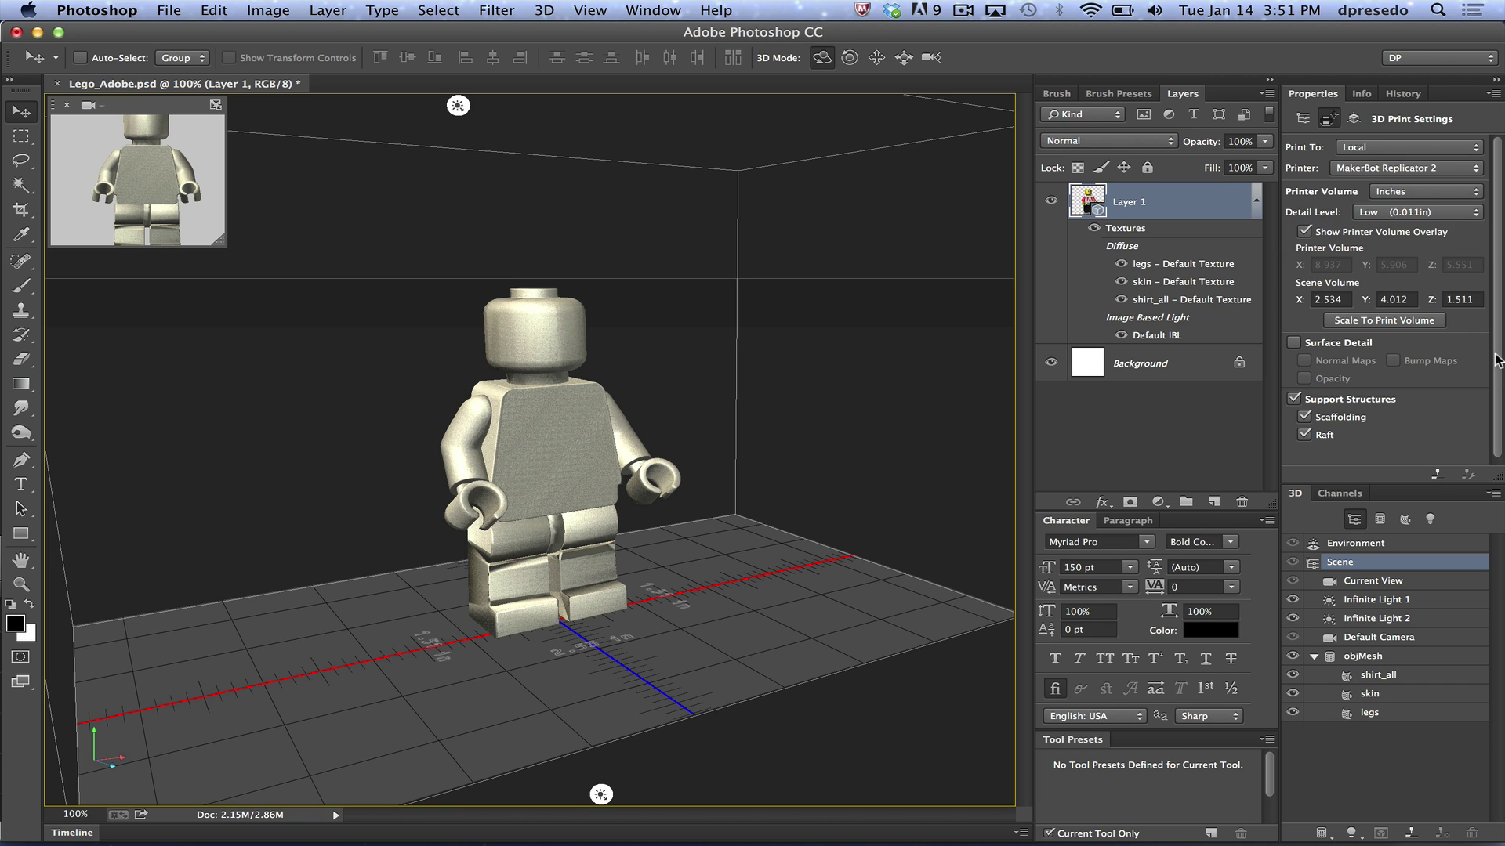
- Toggle the printer volume overlay, set scene width X to 4, and scale to print volume
click(1304, 231)
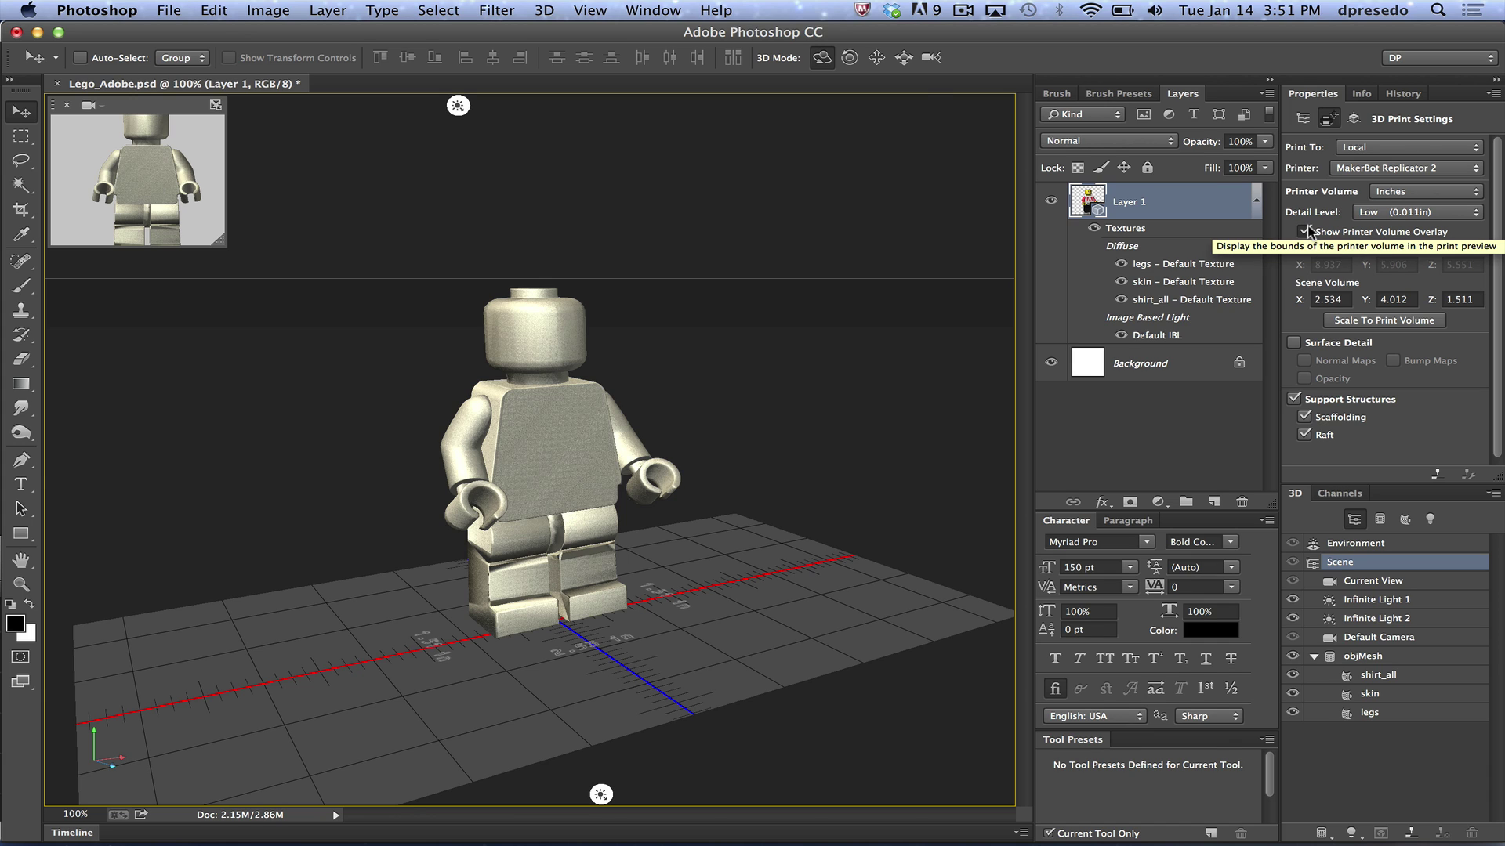
click(1305, 231)
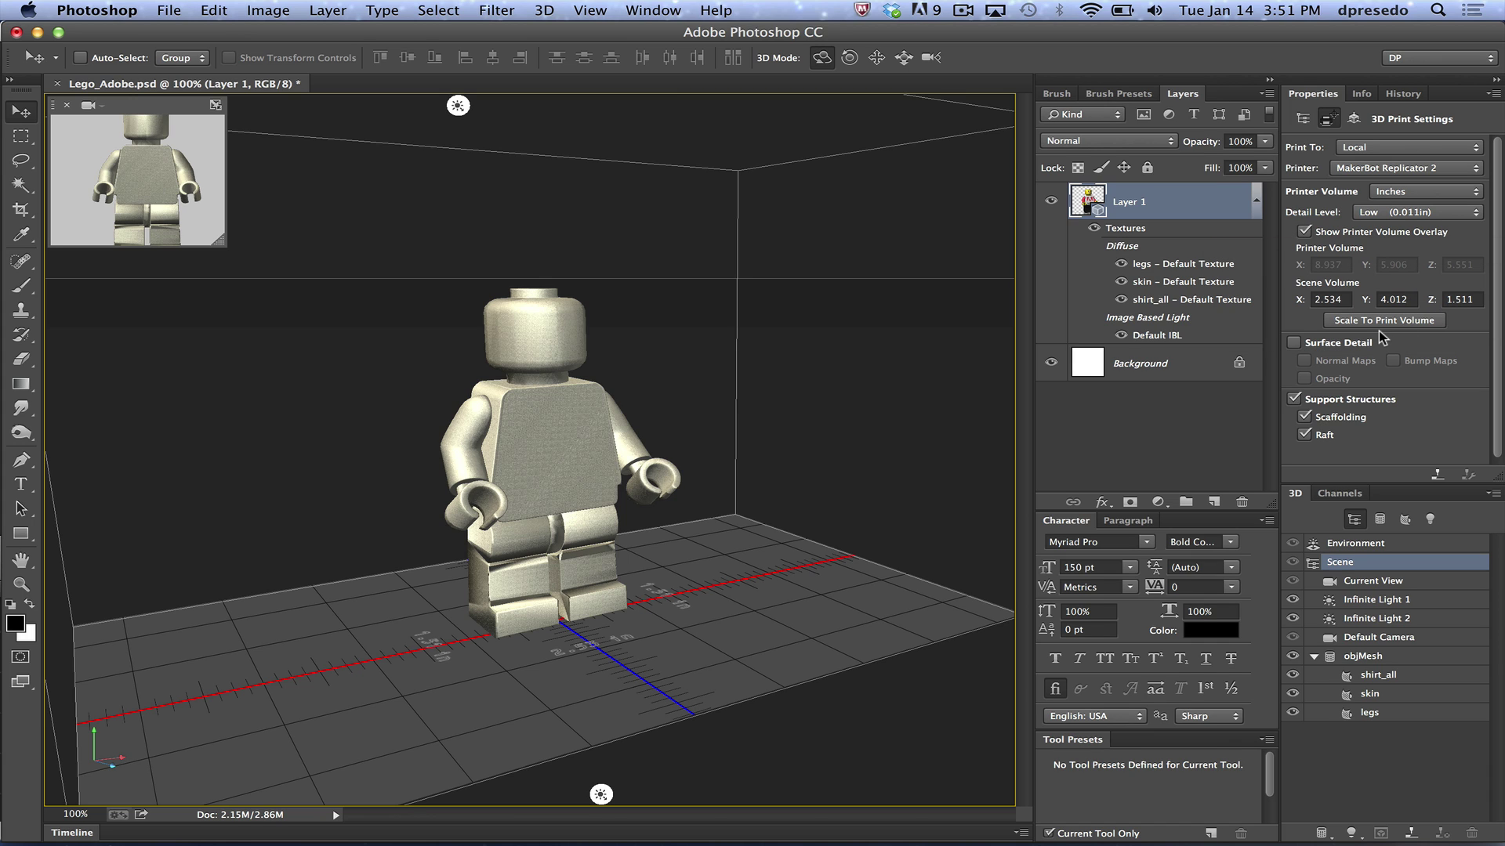
click(1341, 298)
text(4)
key(Return)
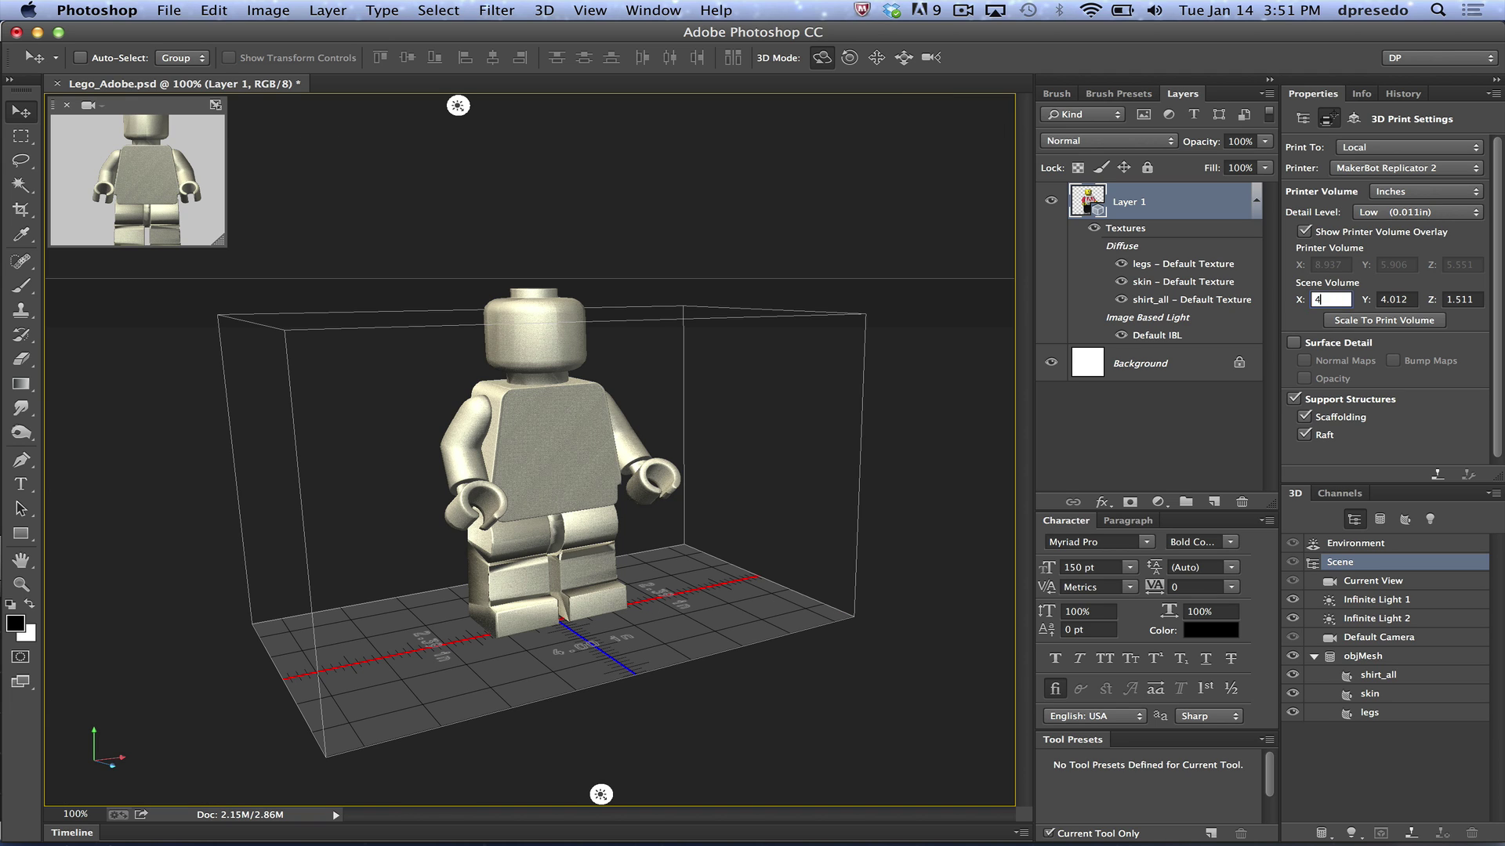
click(1402, 323)
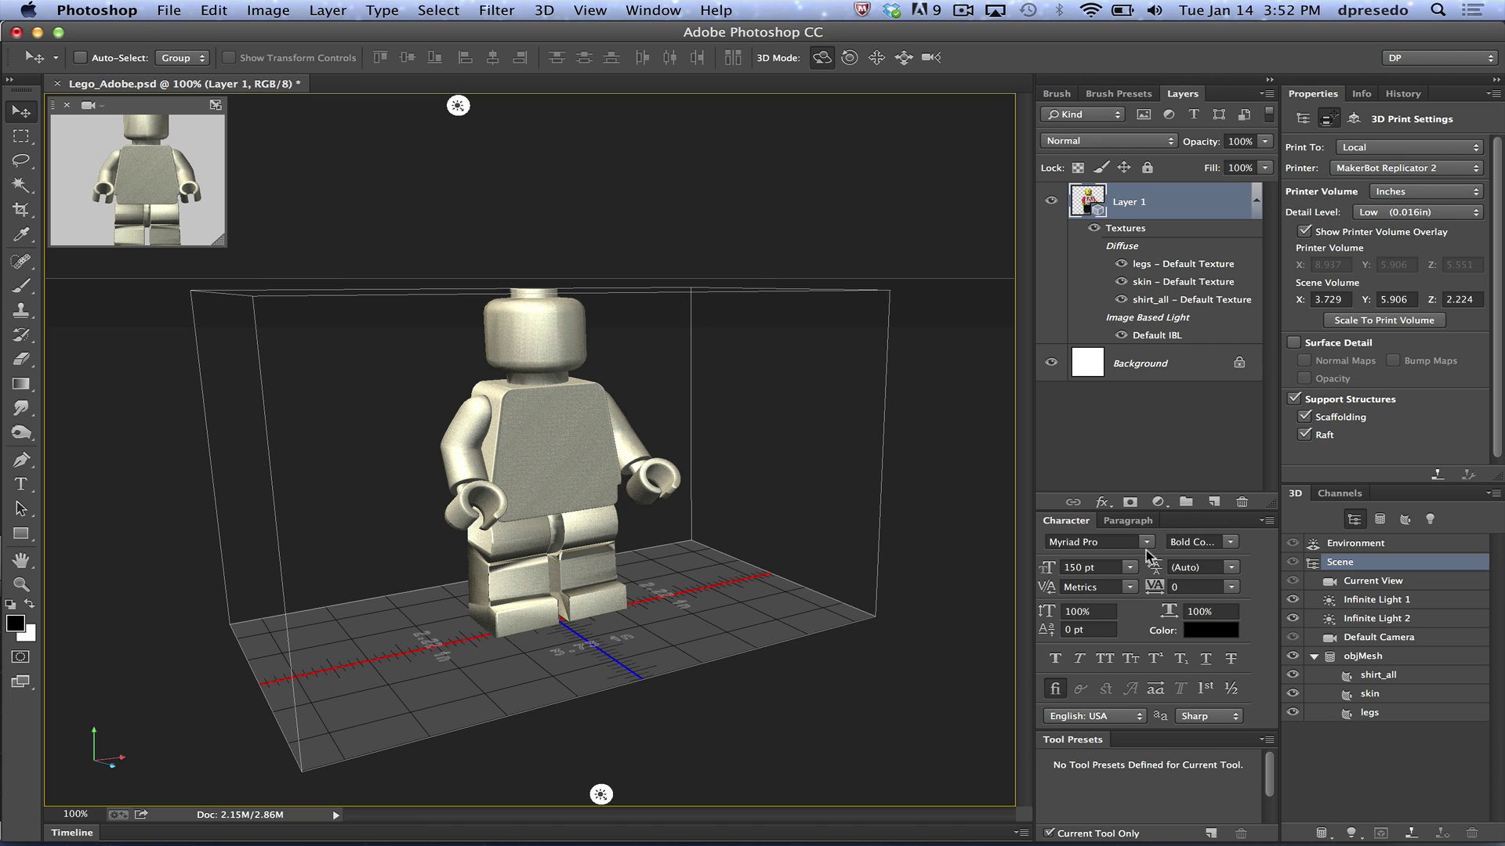
- Target Shapeways.com and estimate per-material prices, such as Alumide at $344.65 USD
click(1385, 149)
click(1385, 160)
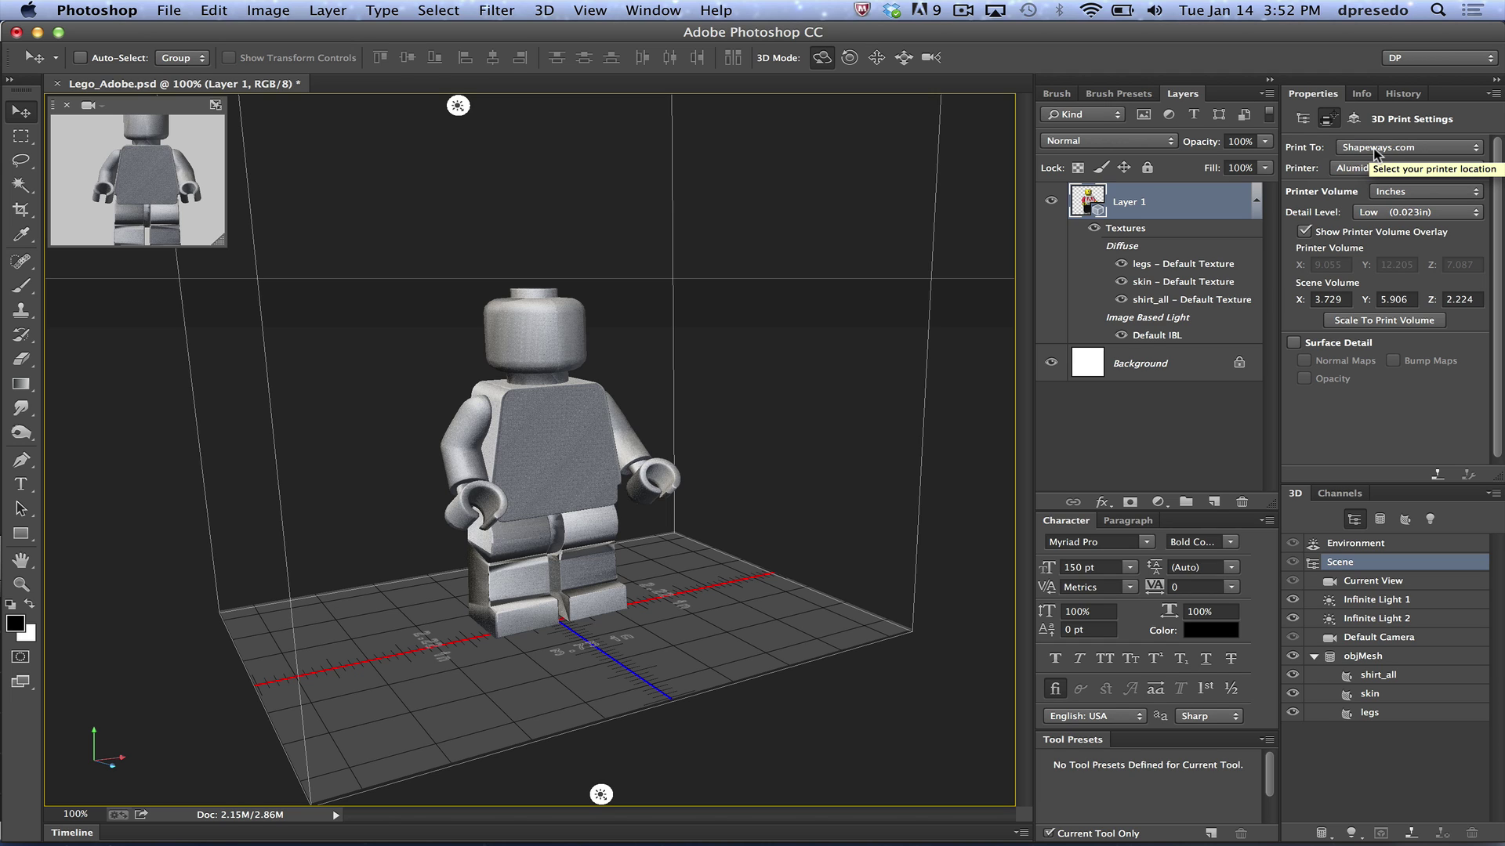
click(1351, 170)
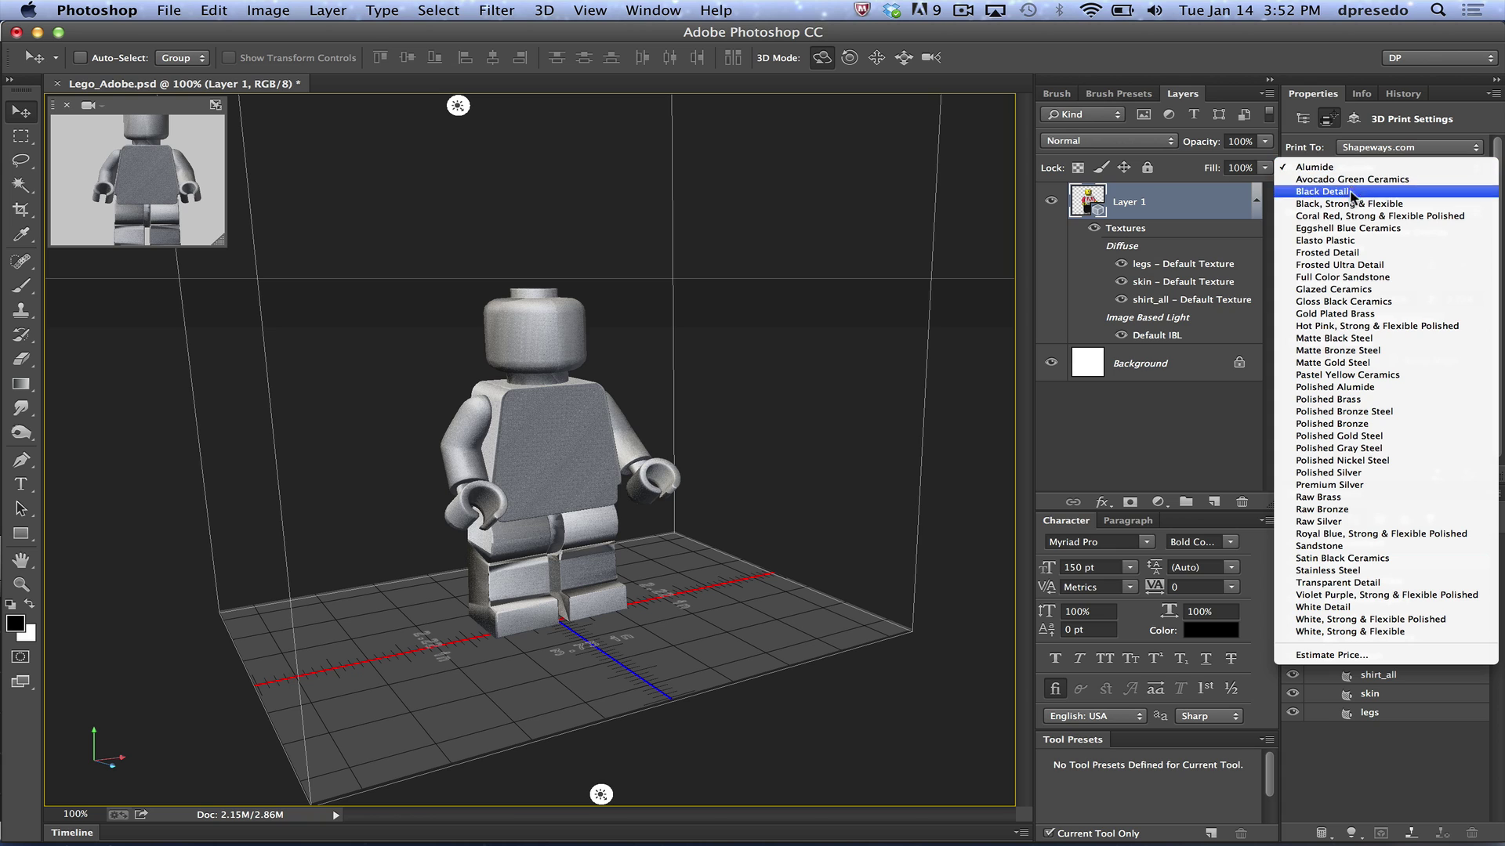
click(1347, 657)
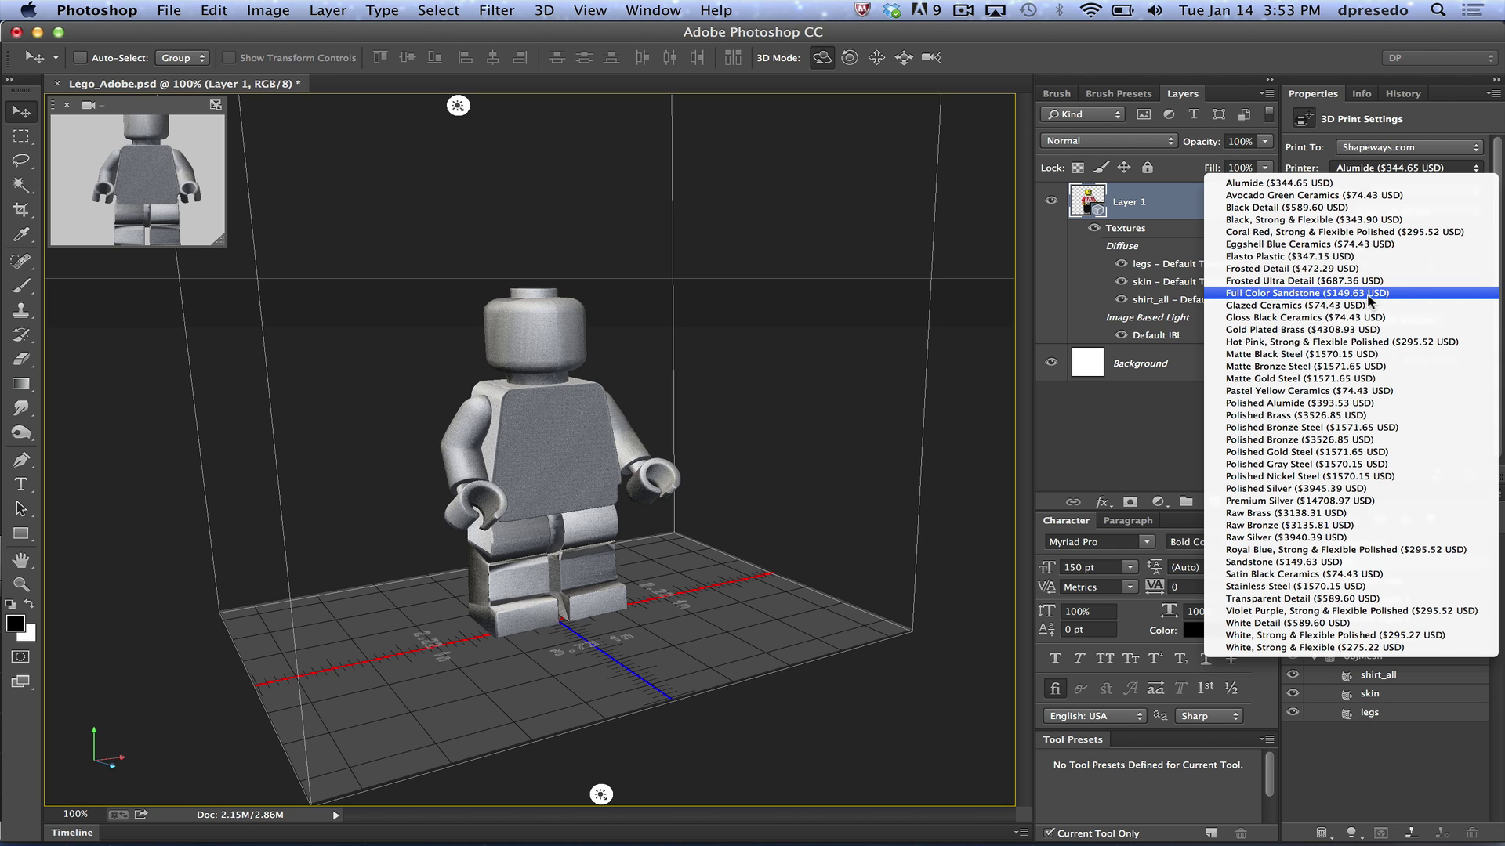
- Preview the figure in Full Color Sandstone, orbit it, then try Polished Nickel Steel
key(Escape)
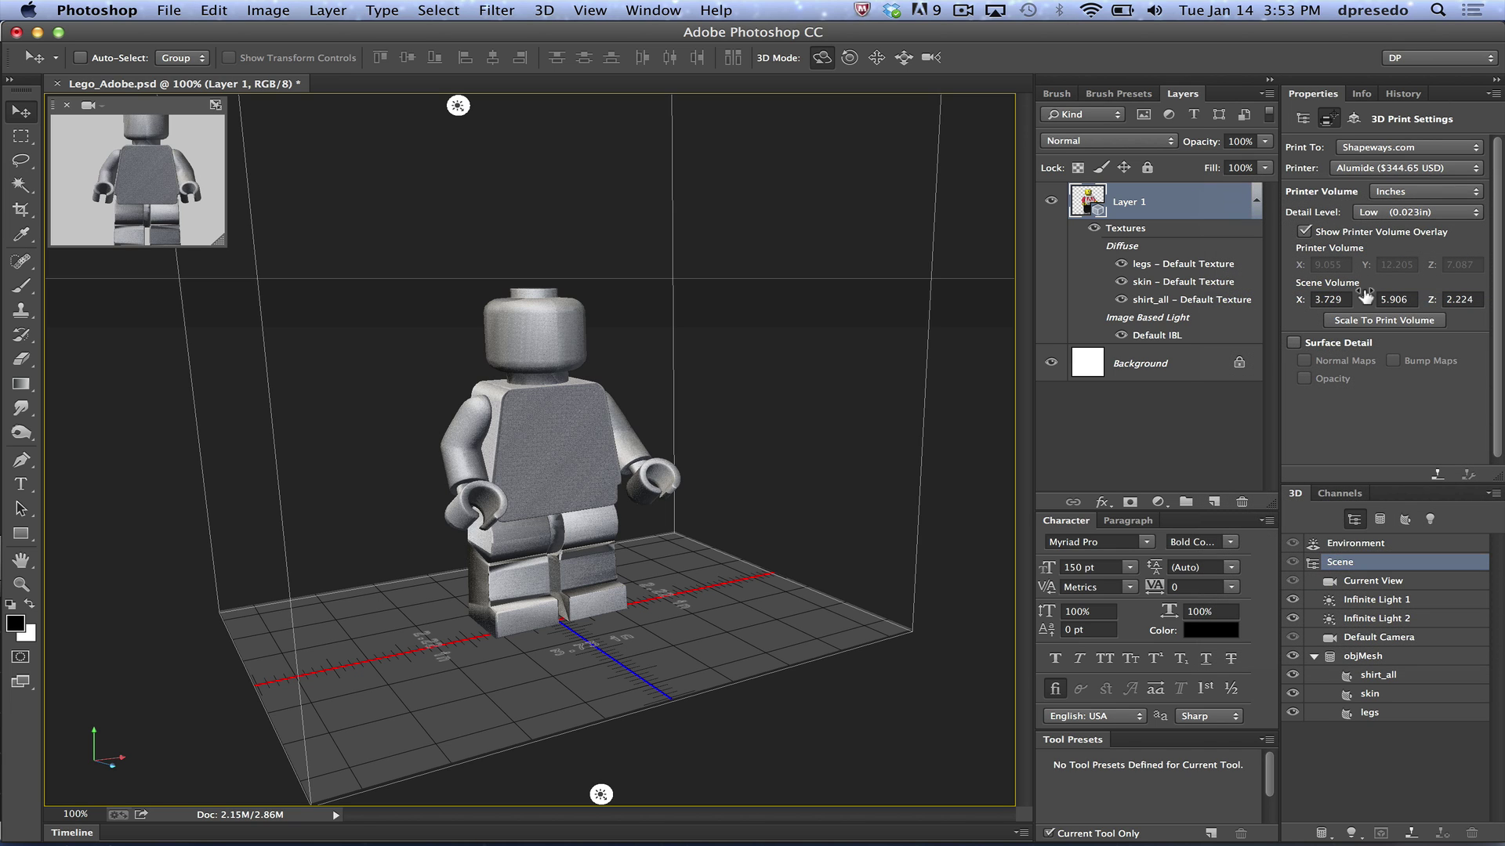
click(1401, 168)
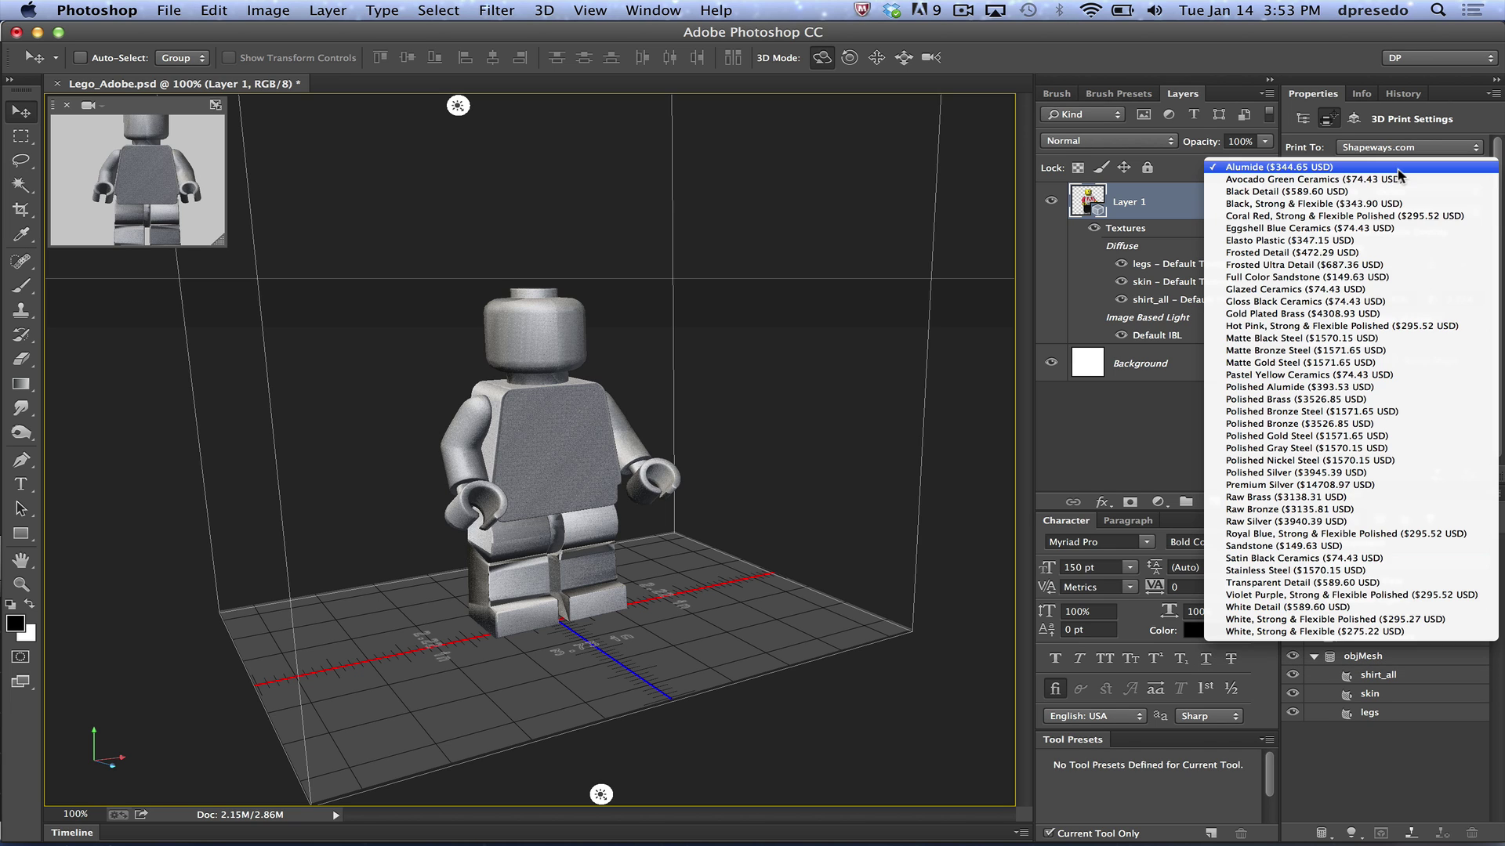
click(1359, 277)
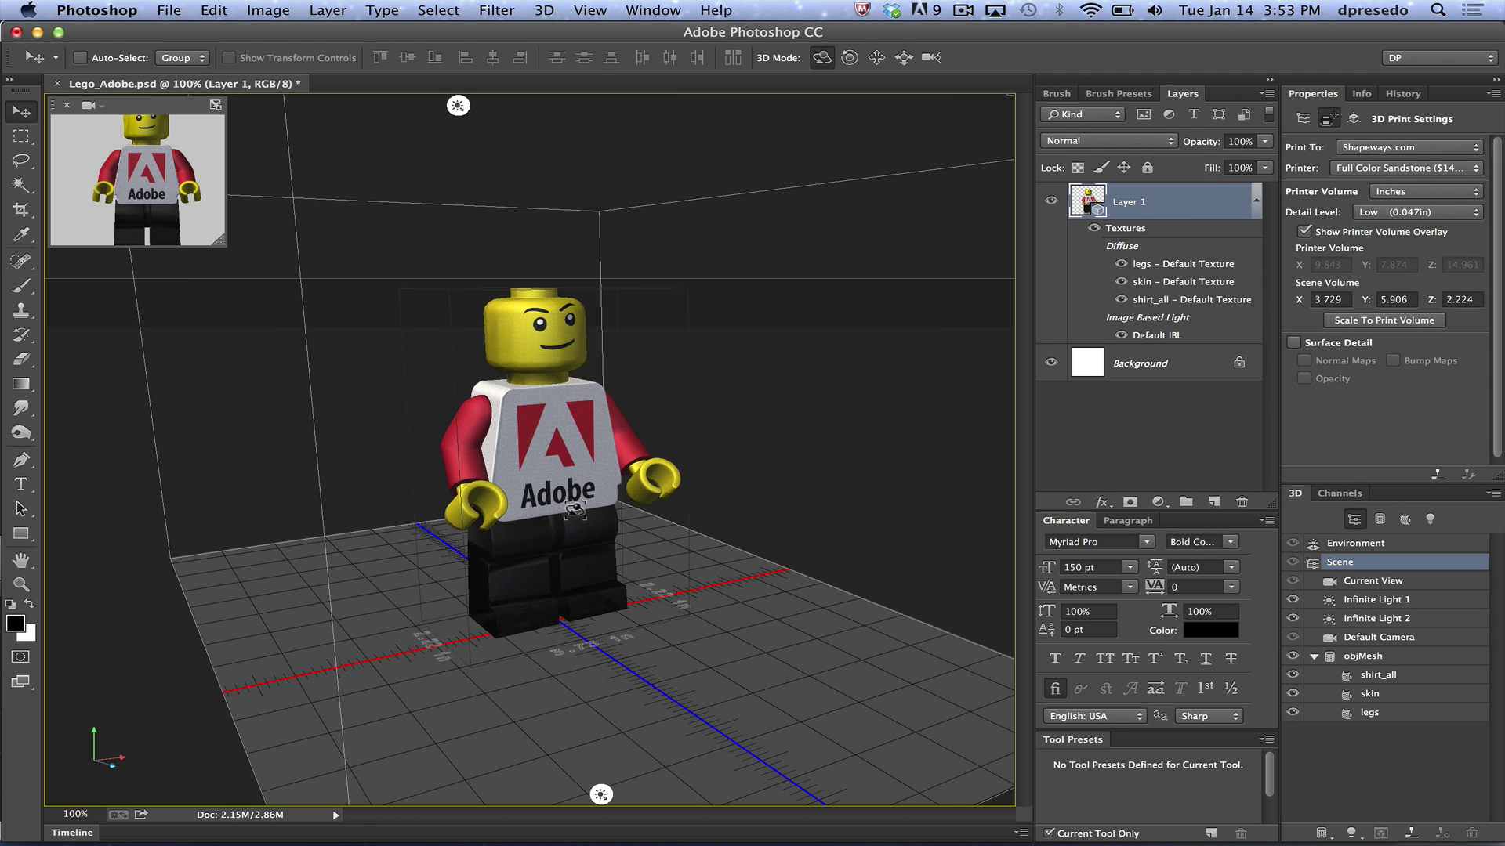
mouse_move(825, 337)
mouse_down()
mouse_move(752, 362)
mouse_move(823, 347)
mouse_up()
click(1408, 169)
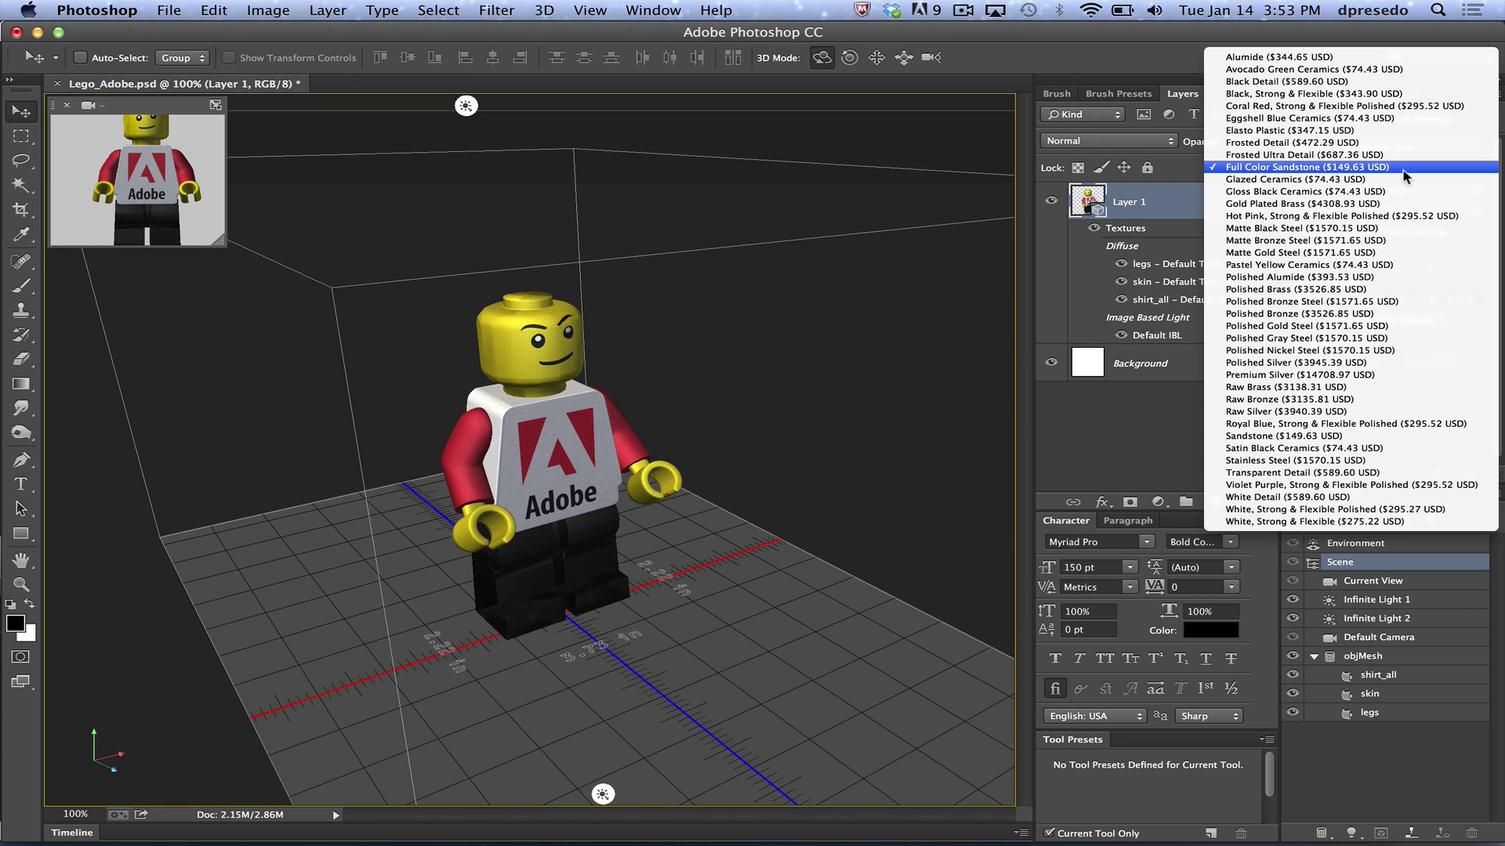
click(1348, 351)
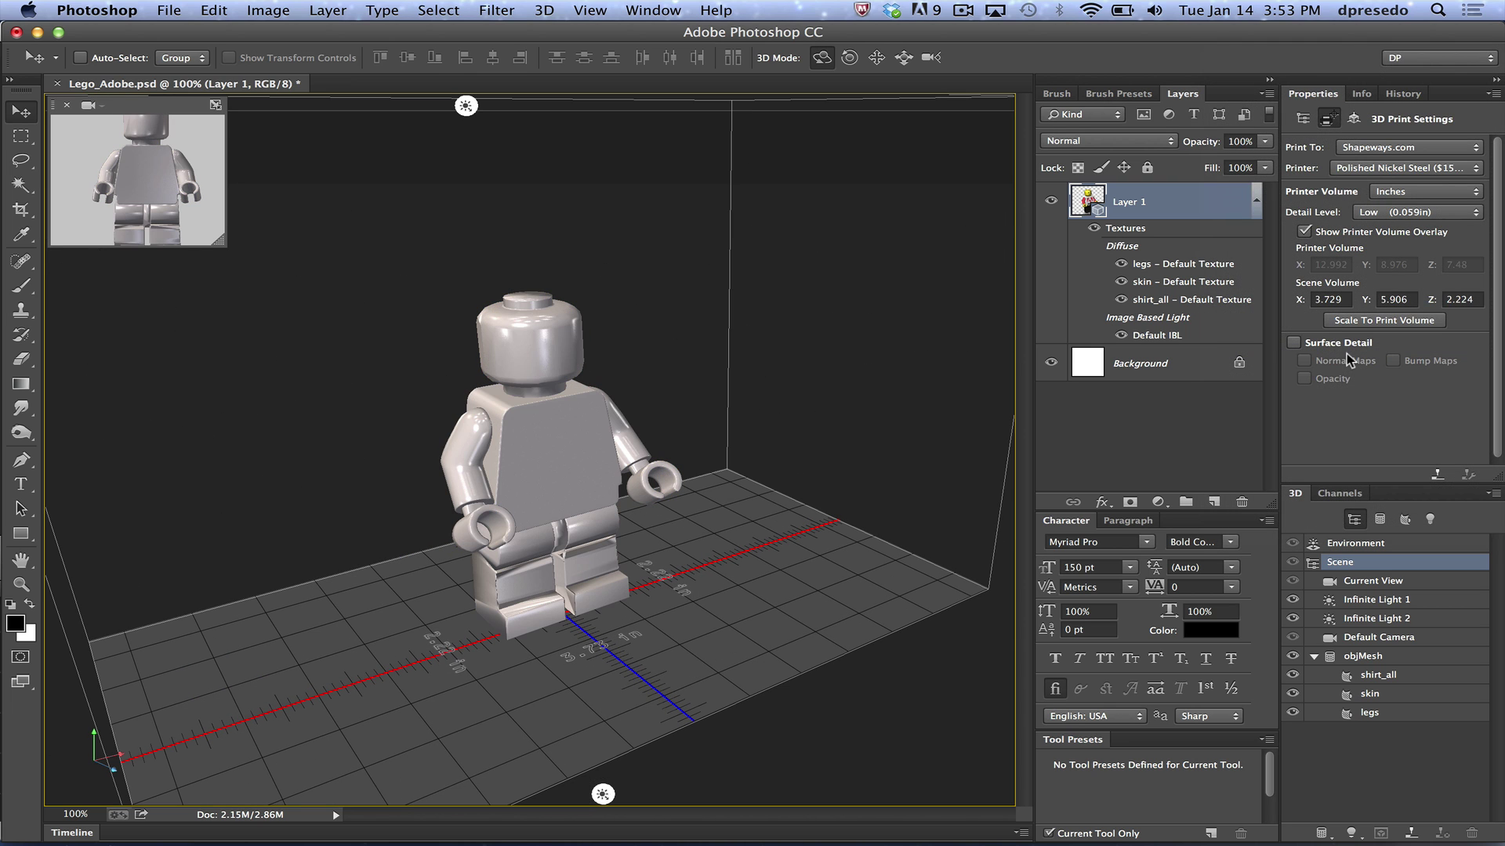
- Switch the Shapeways material back to Full Color Sandstone
click(1397, 168)
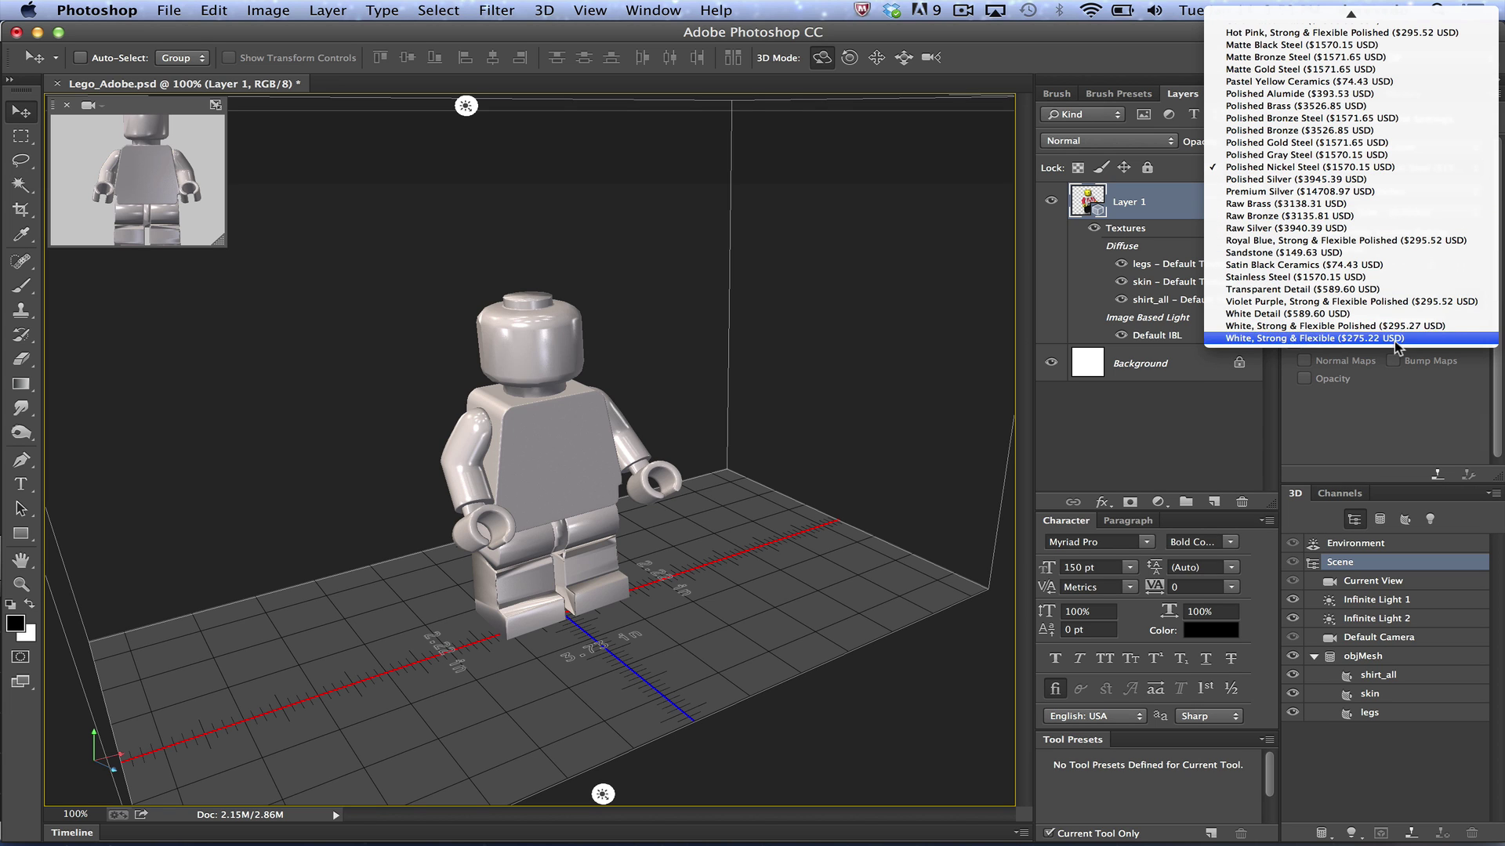
click(1396, 392)
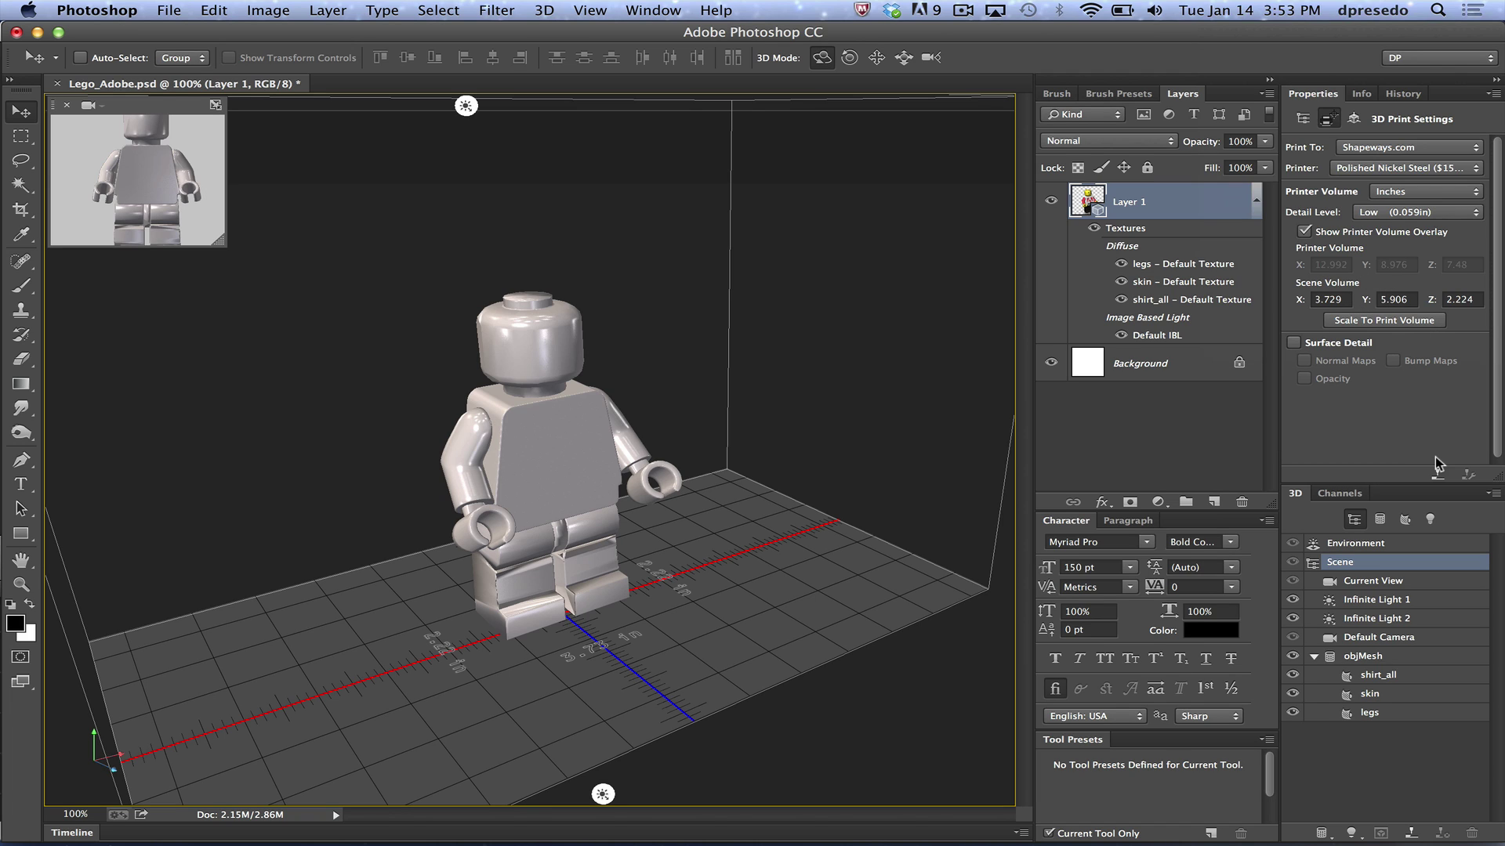
click(1389, 169)
scroll(1384, 153, up, 5)
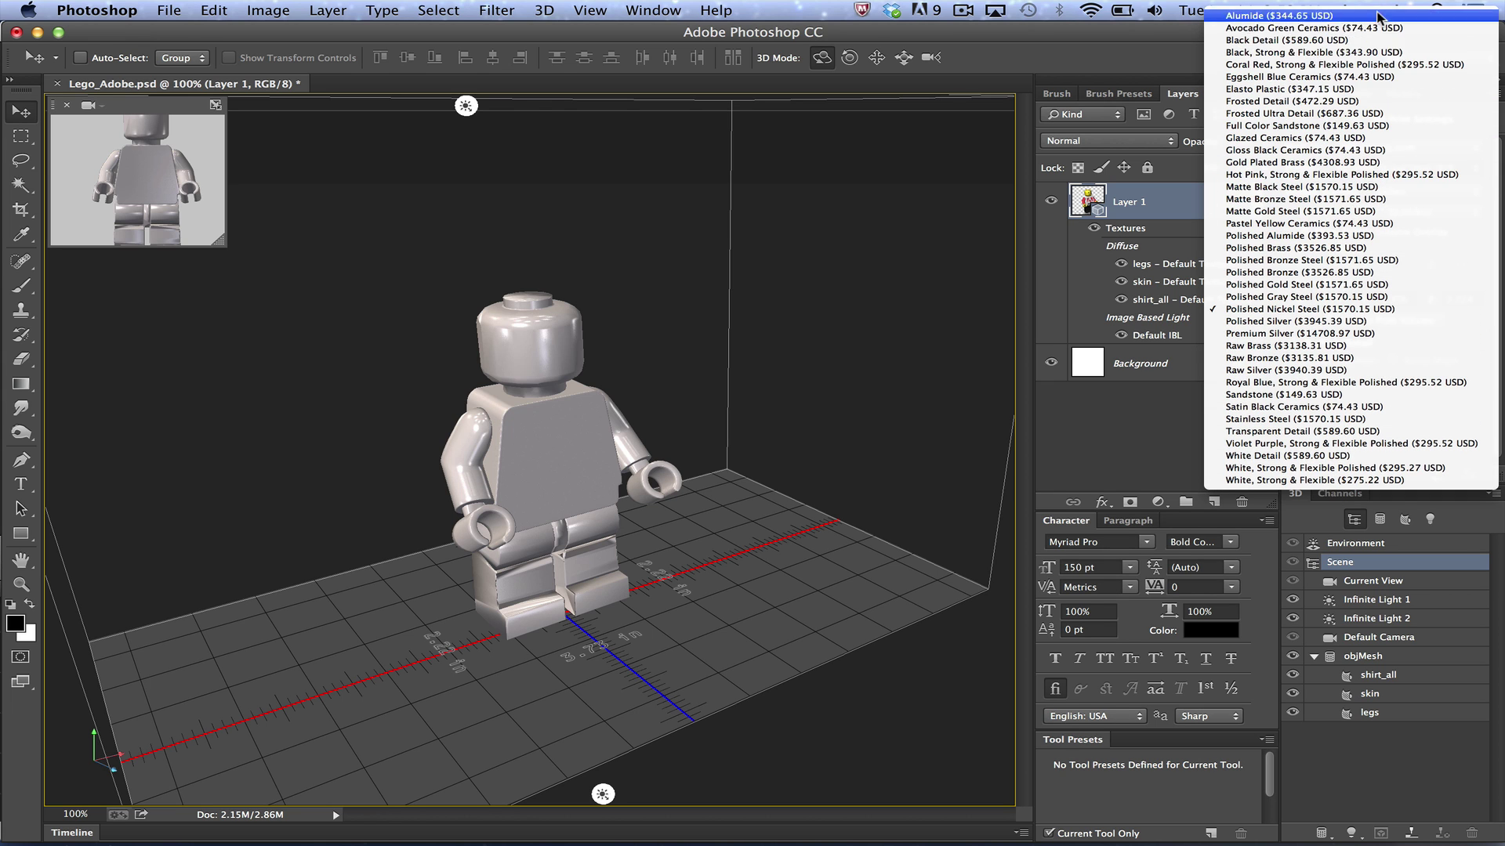
click(1346, 124)
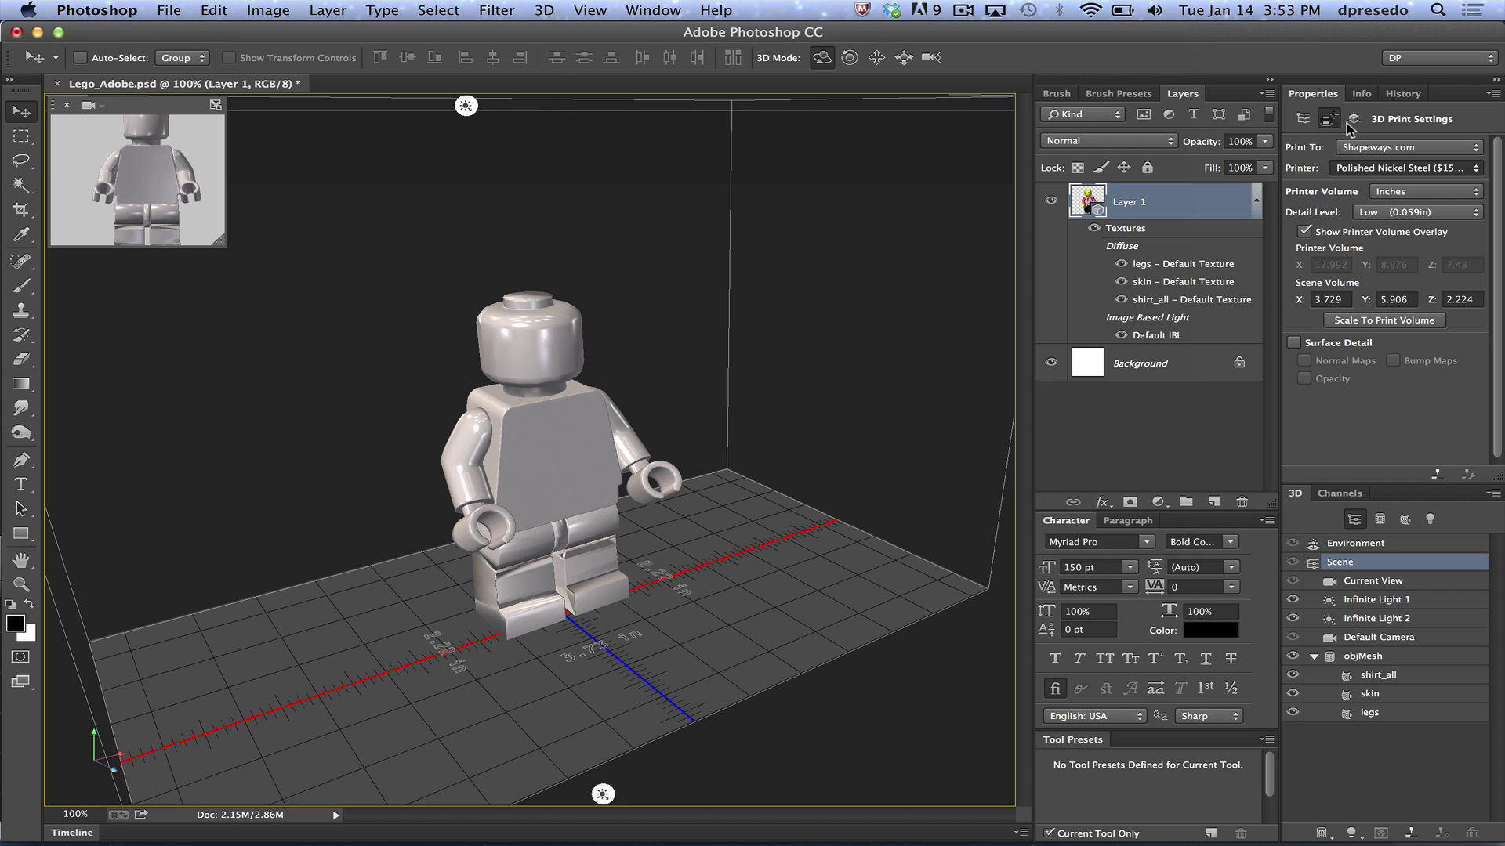
- Start the print and let mesh preparation finish, yielding a $163.75 USD estimate
click(1434, 472)
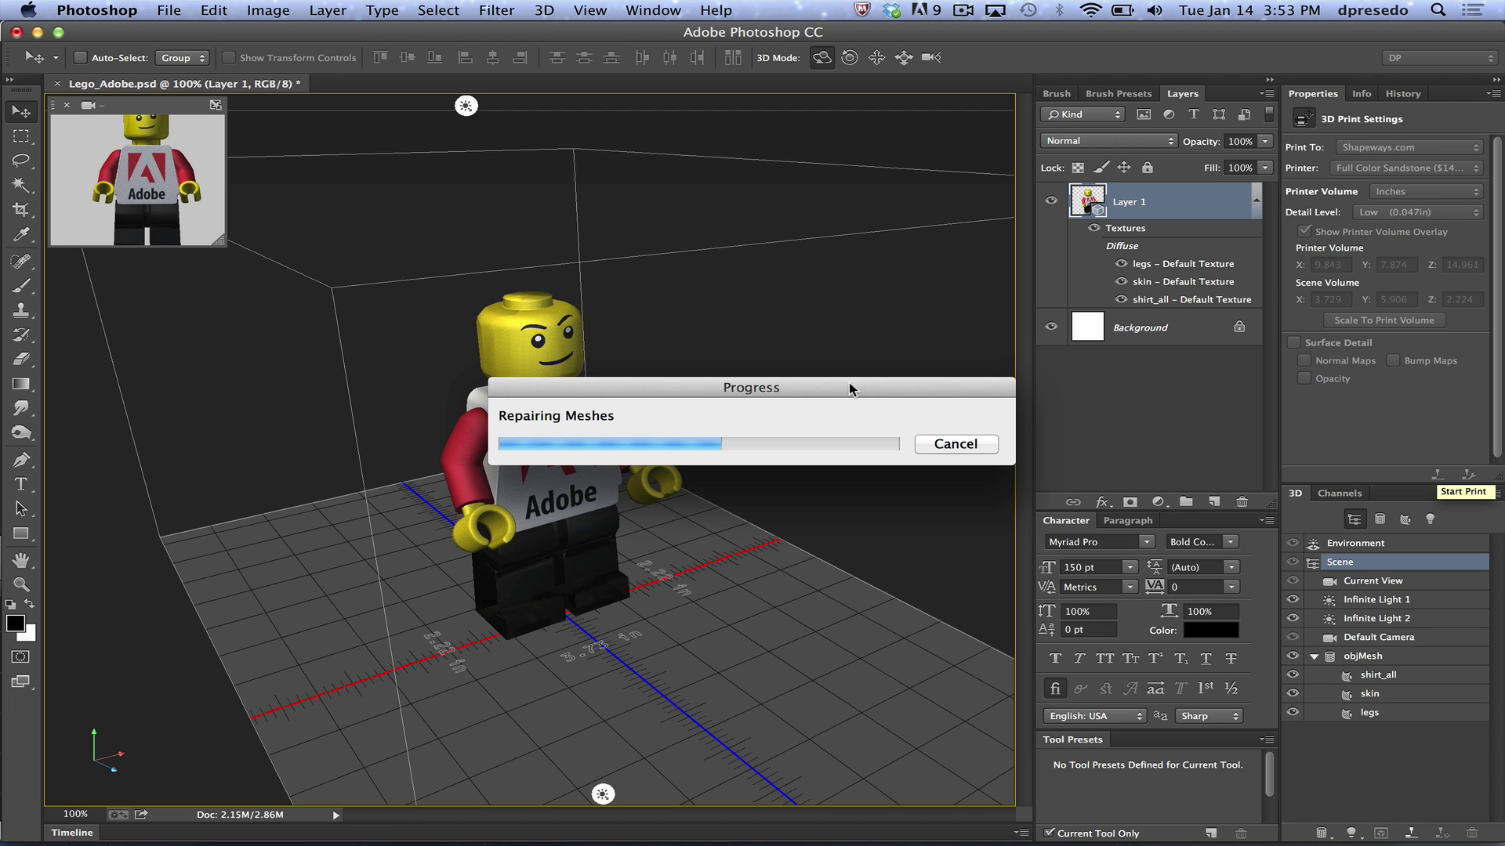
drag(849, 383, 748, 230)
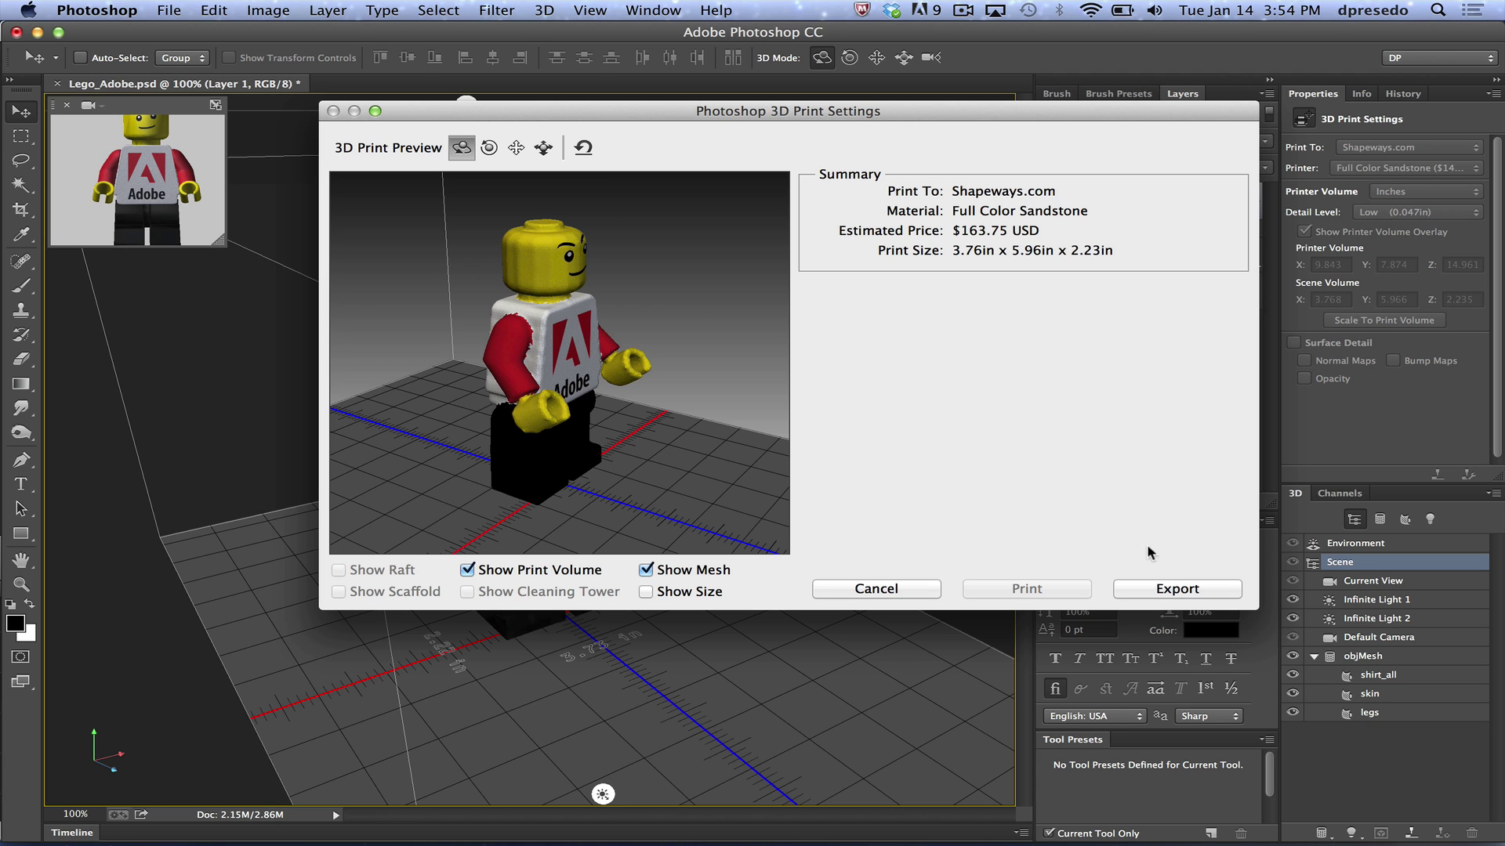
- Export Lego_Adobe.wrl to the Desktop and accept opening the Shapeways upload page
click(1157, 588)
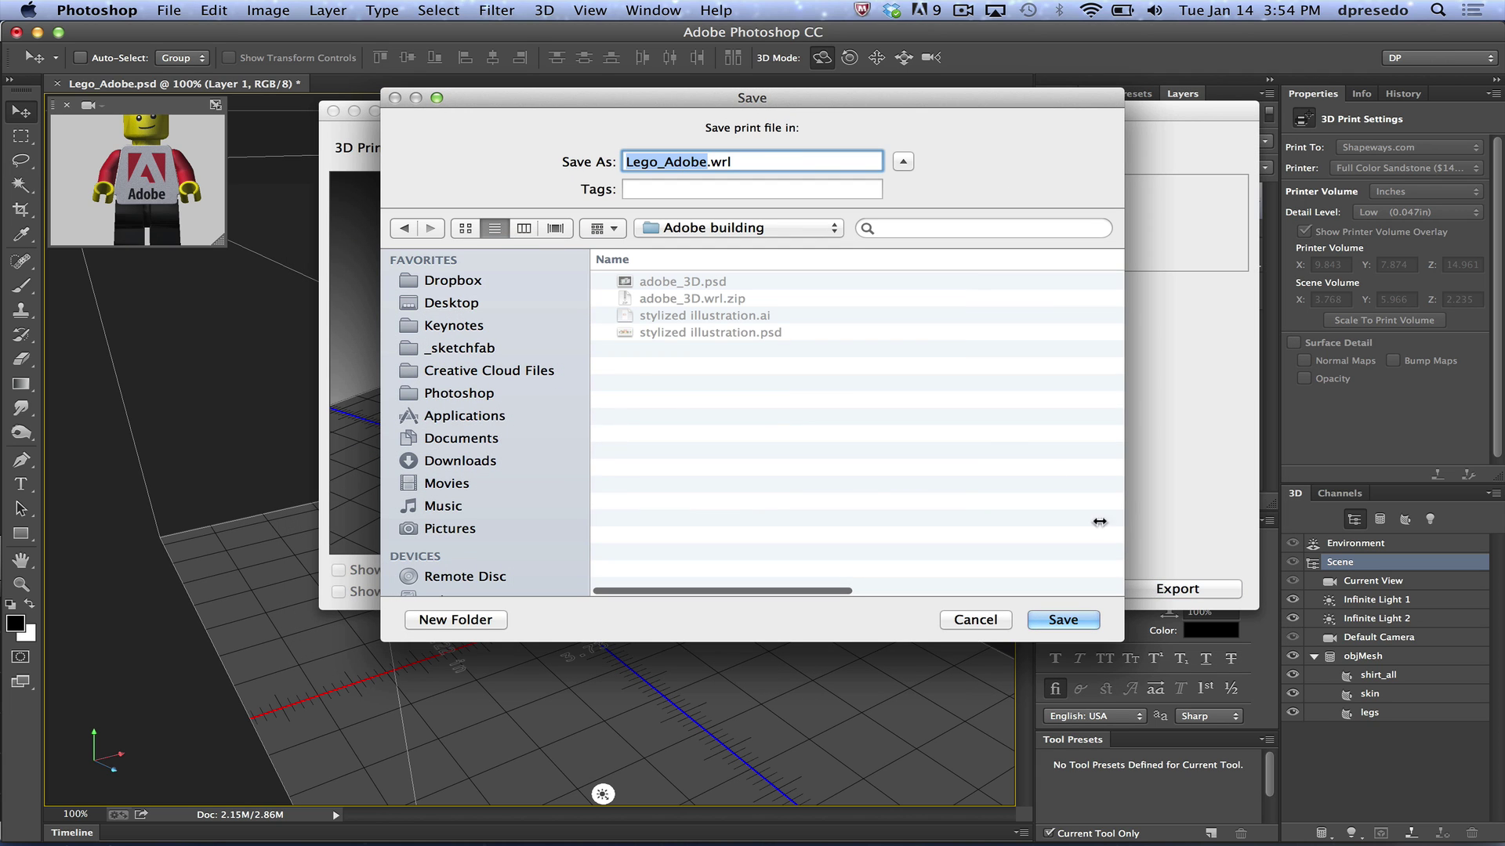
click(461, 303)
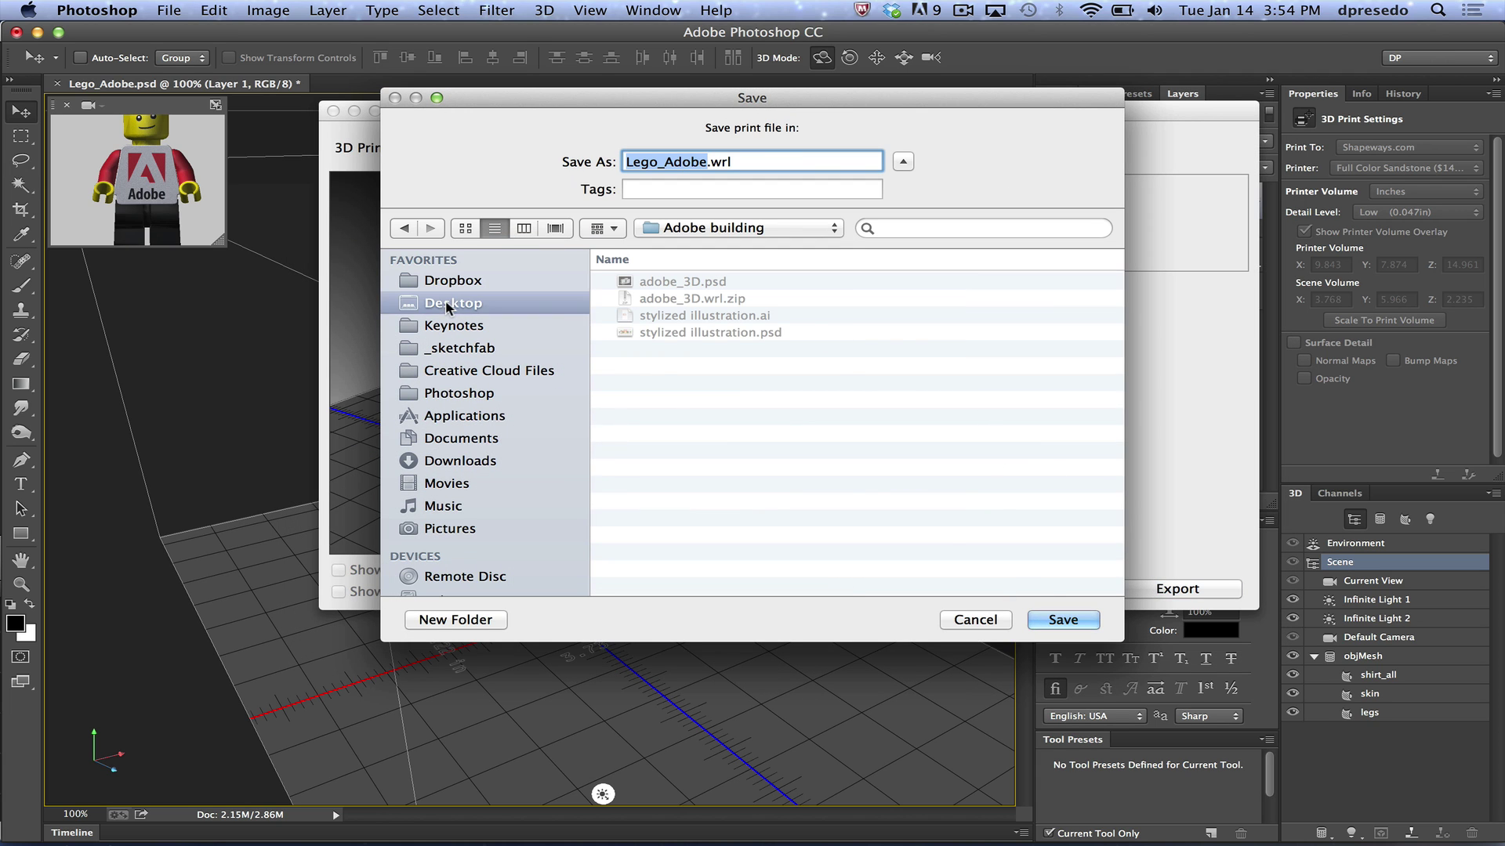
click(1063, 620)
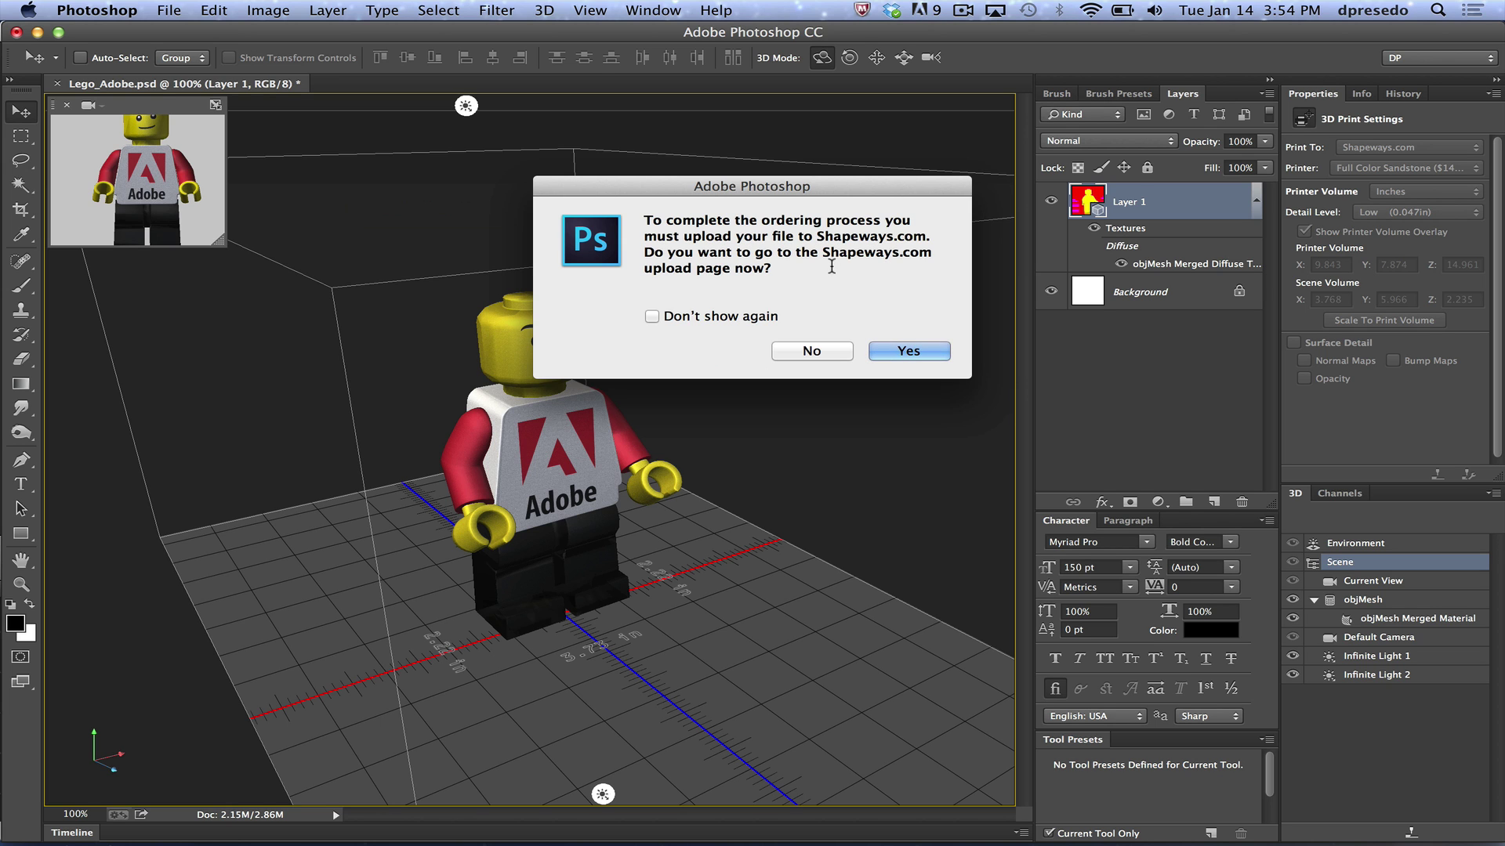
click(889, 350)
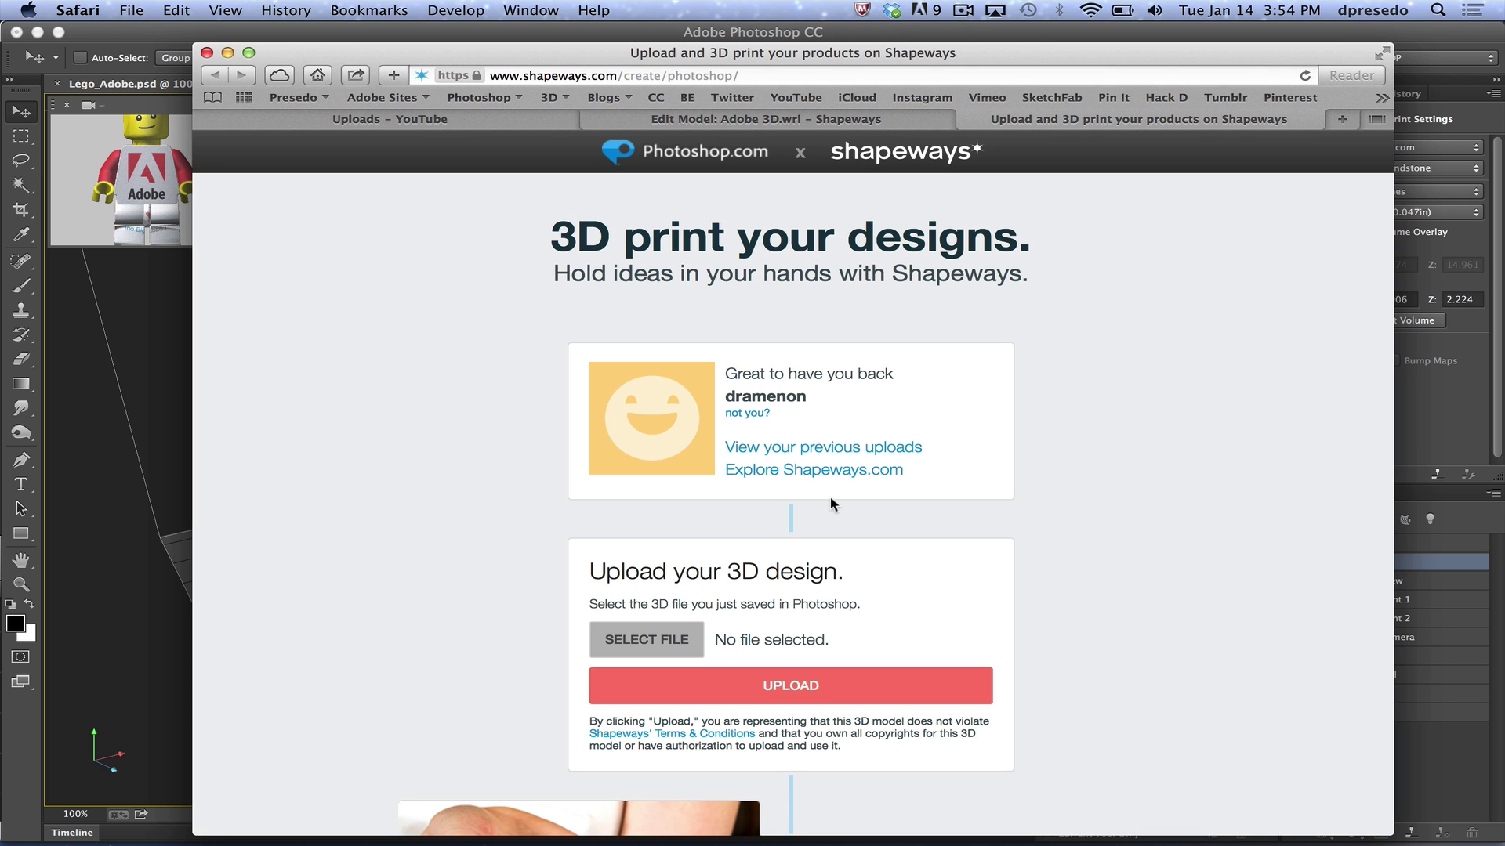
- Select Lego_Adobe.wrl.zip from the Desktop and upload it to Shapeways
scroll(989, 496, down, 3)
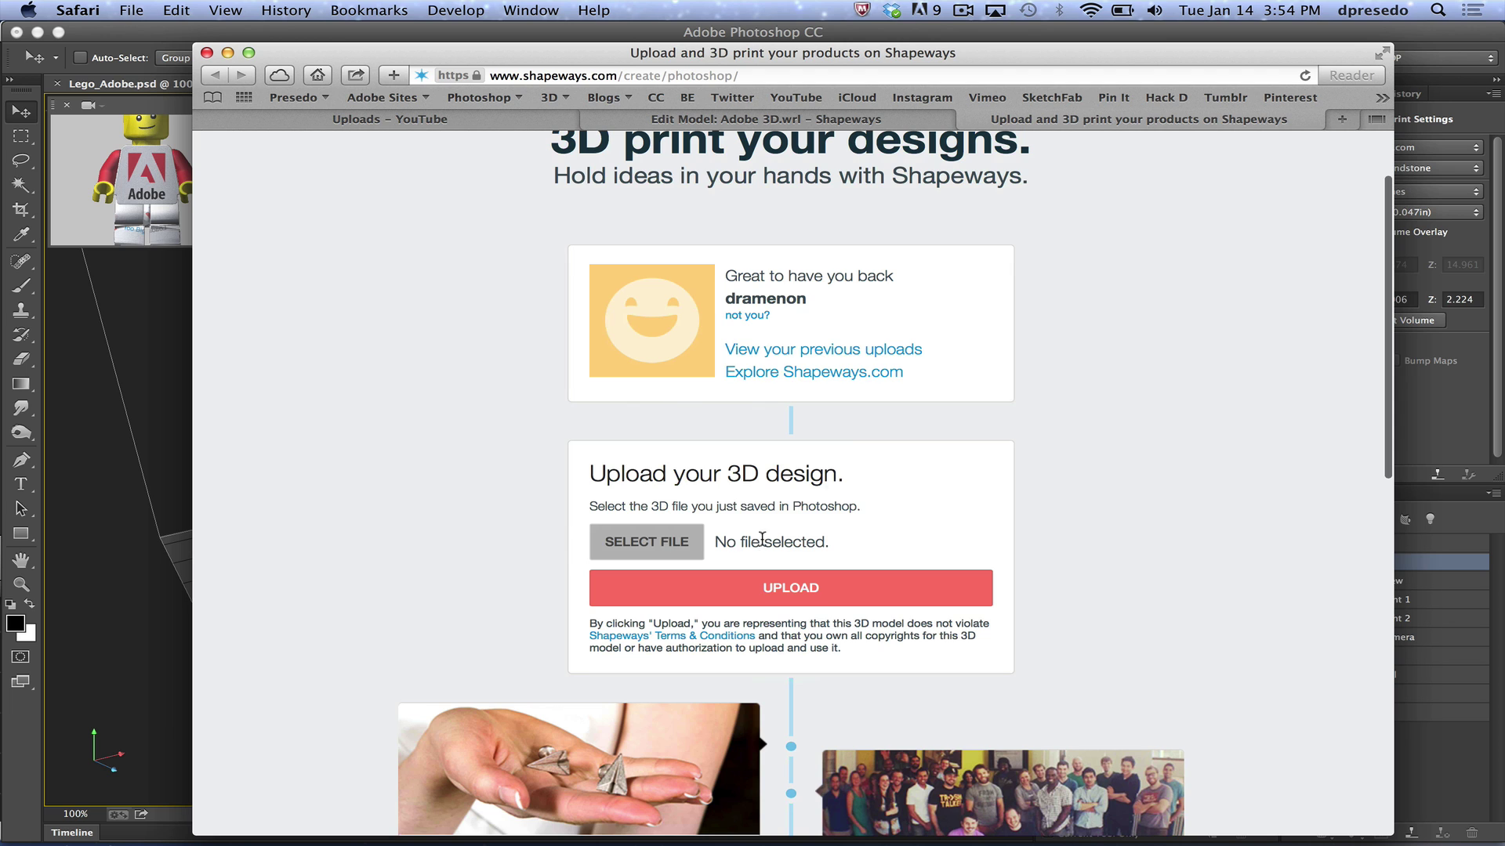
click(680, 542)
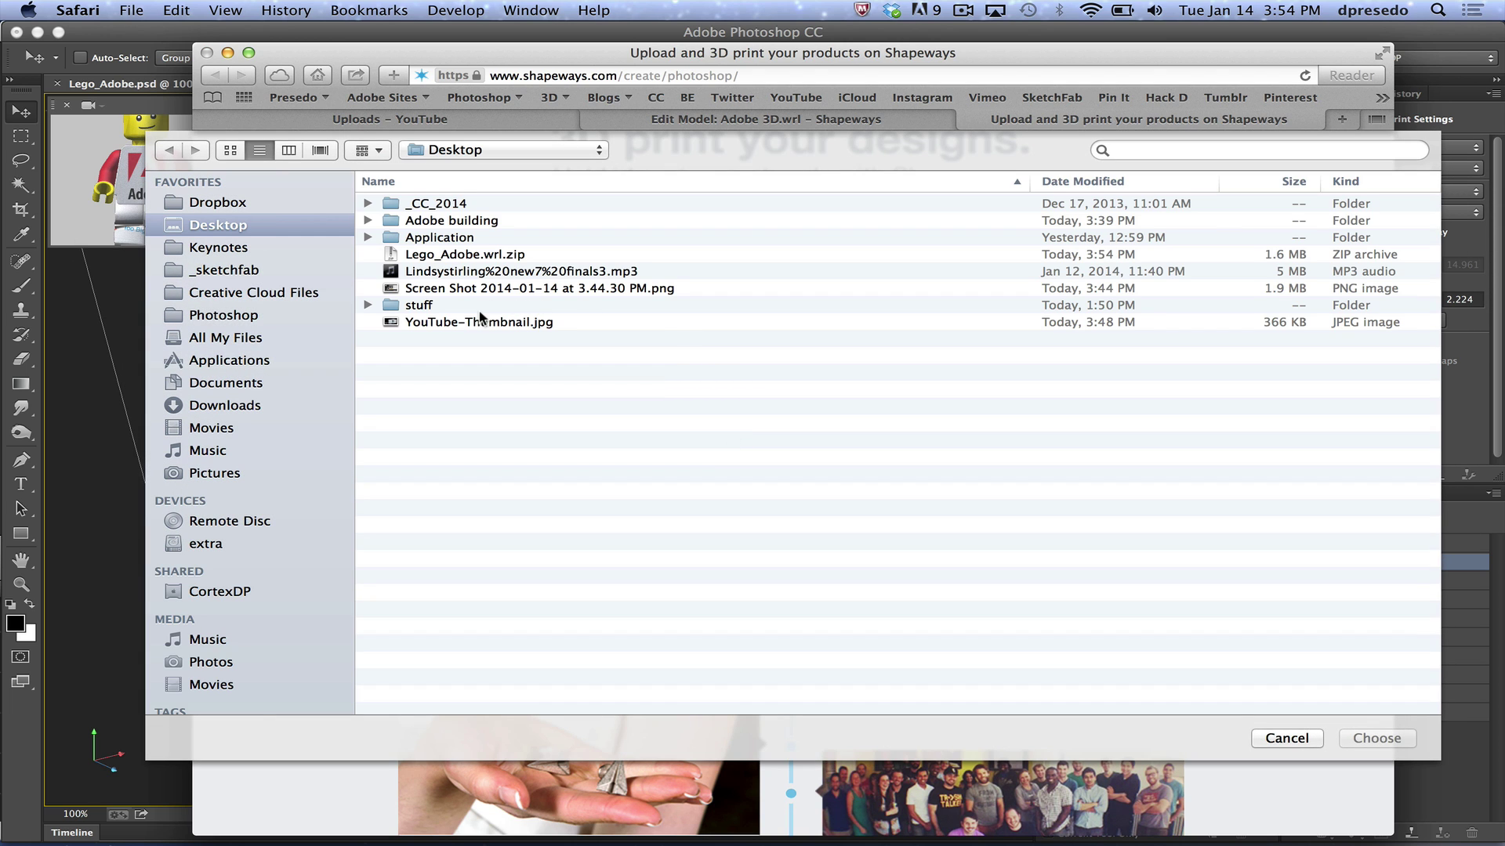
click(462, 255)
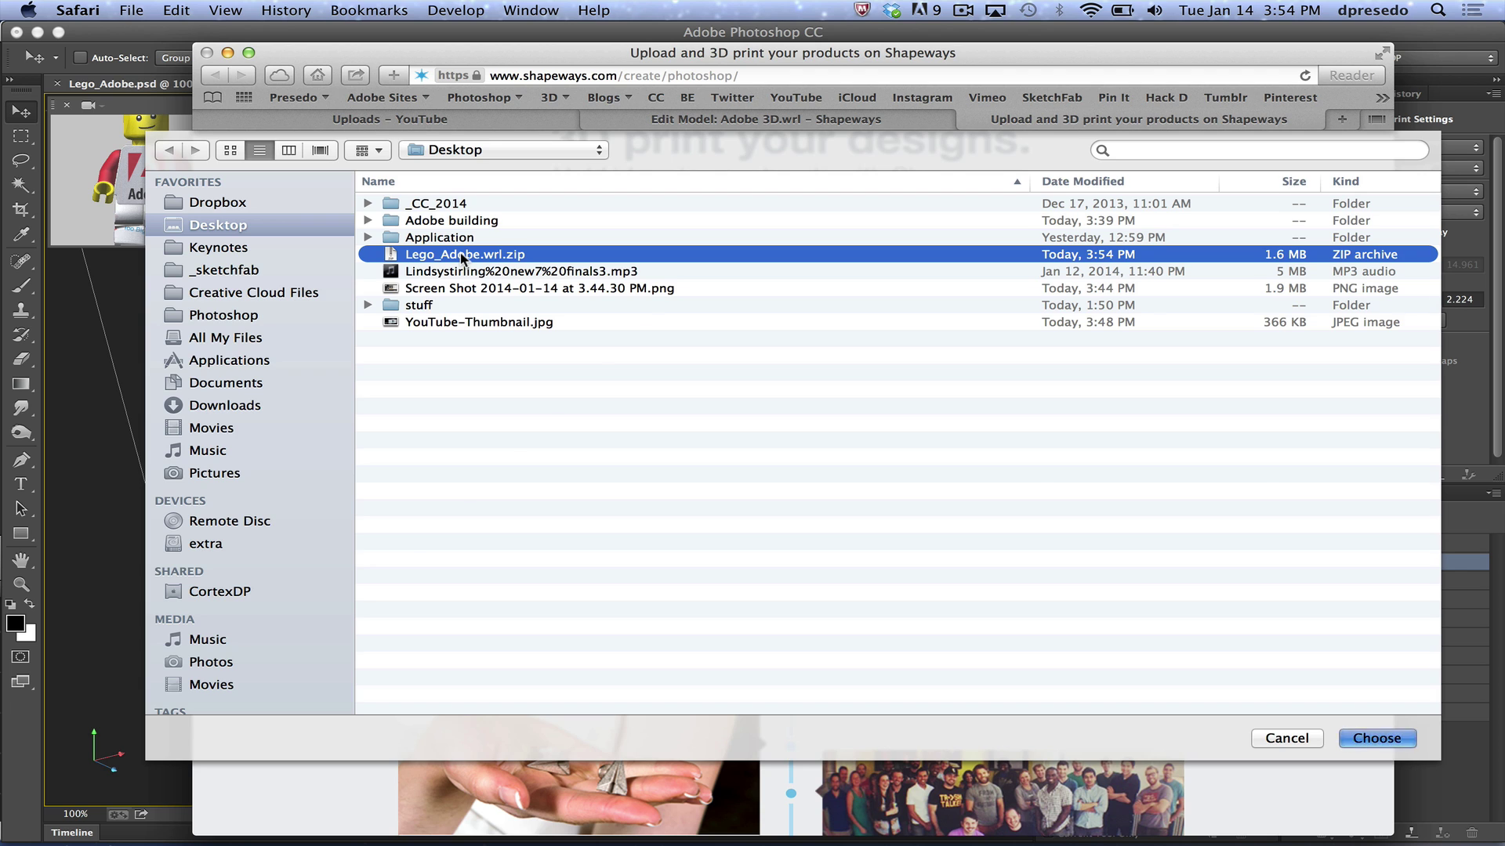
key(Return)
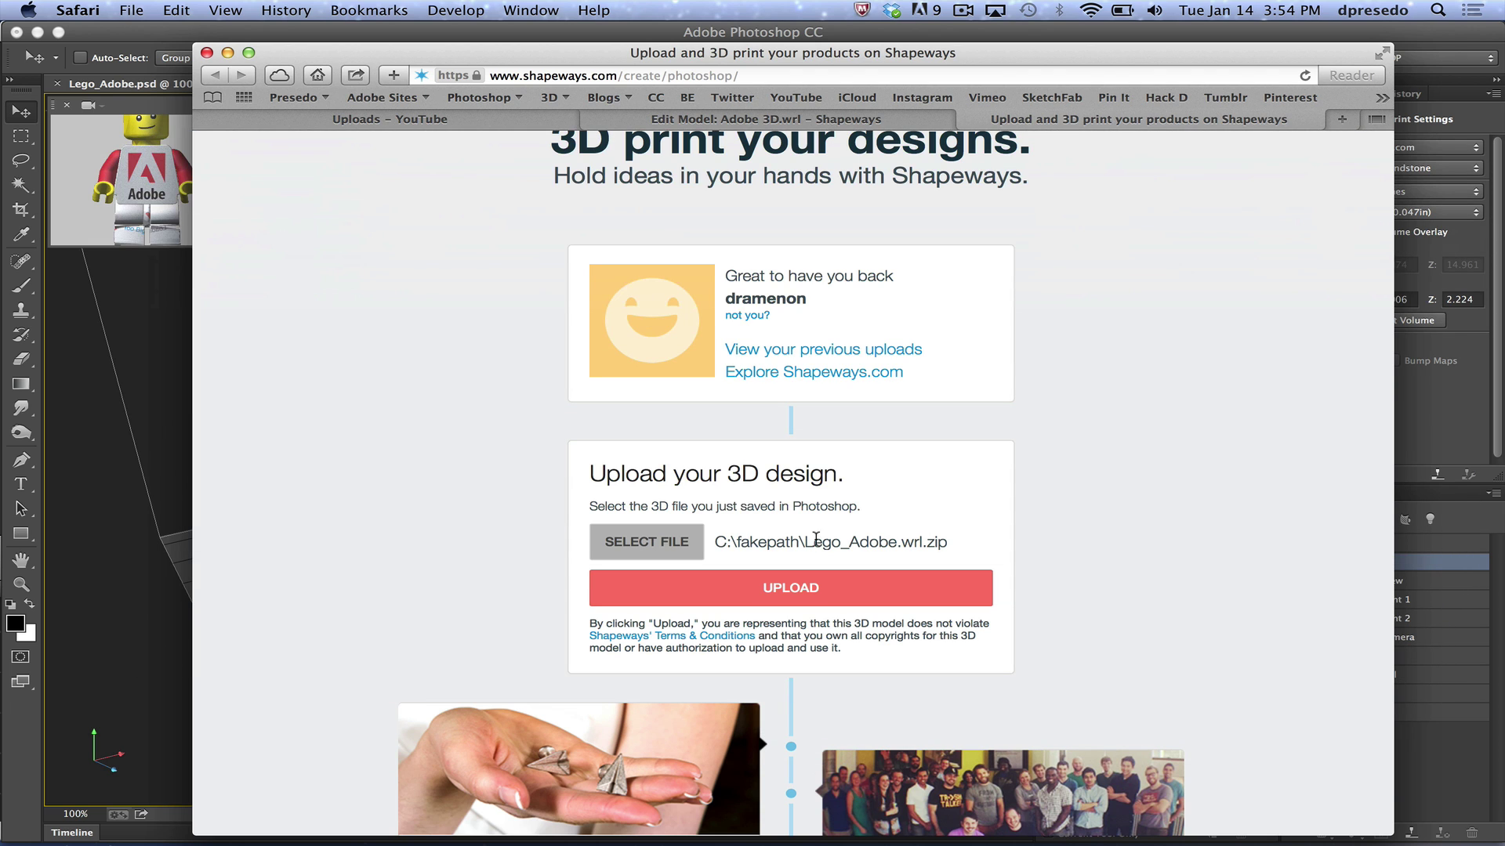
click(791, 581)
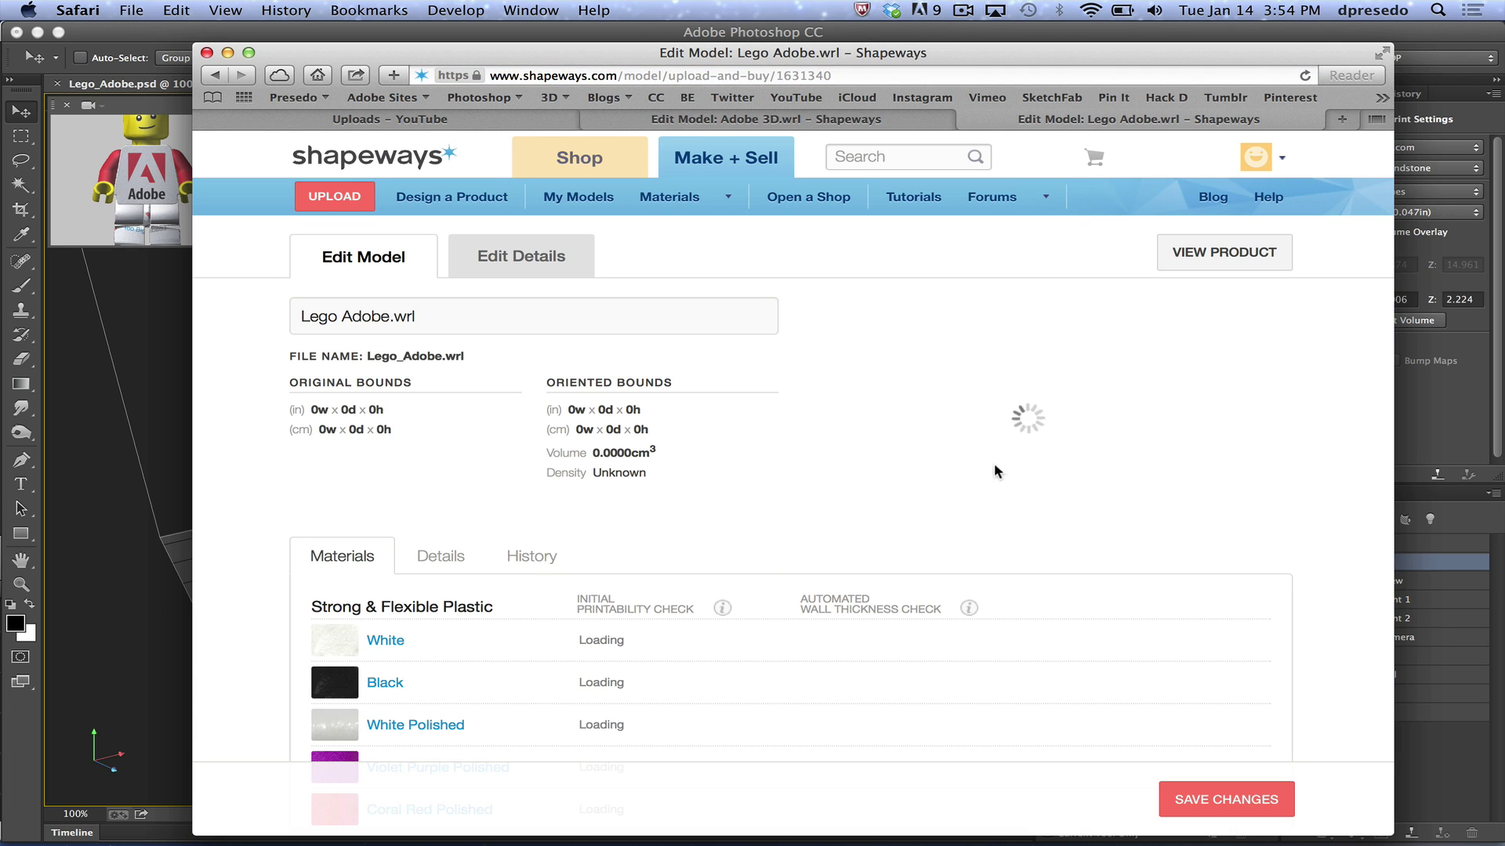
- Scroll through the Lego Adobe.wrl materials list, all printability checks still pending
scroll(805, 410, down, 5)
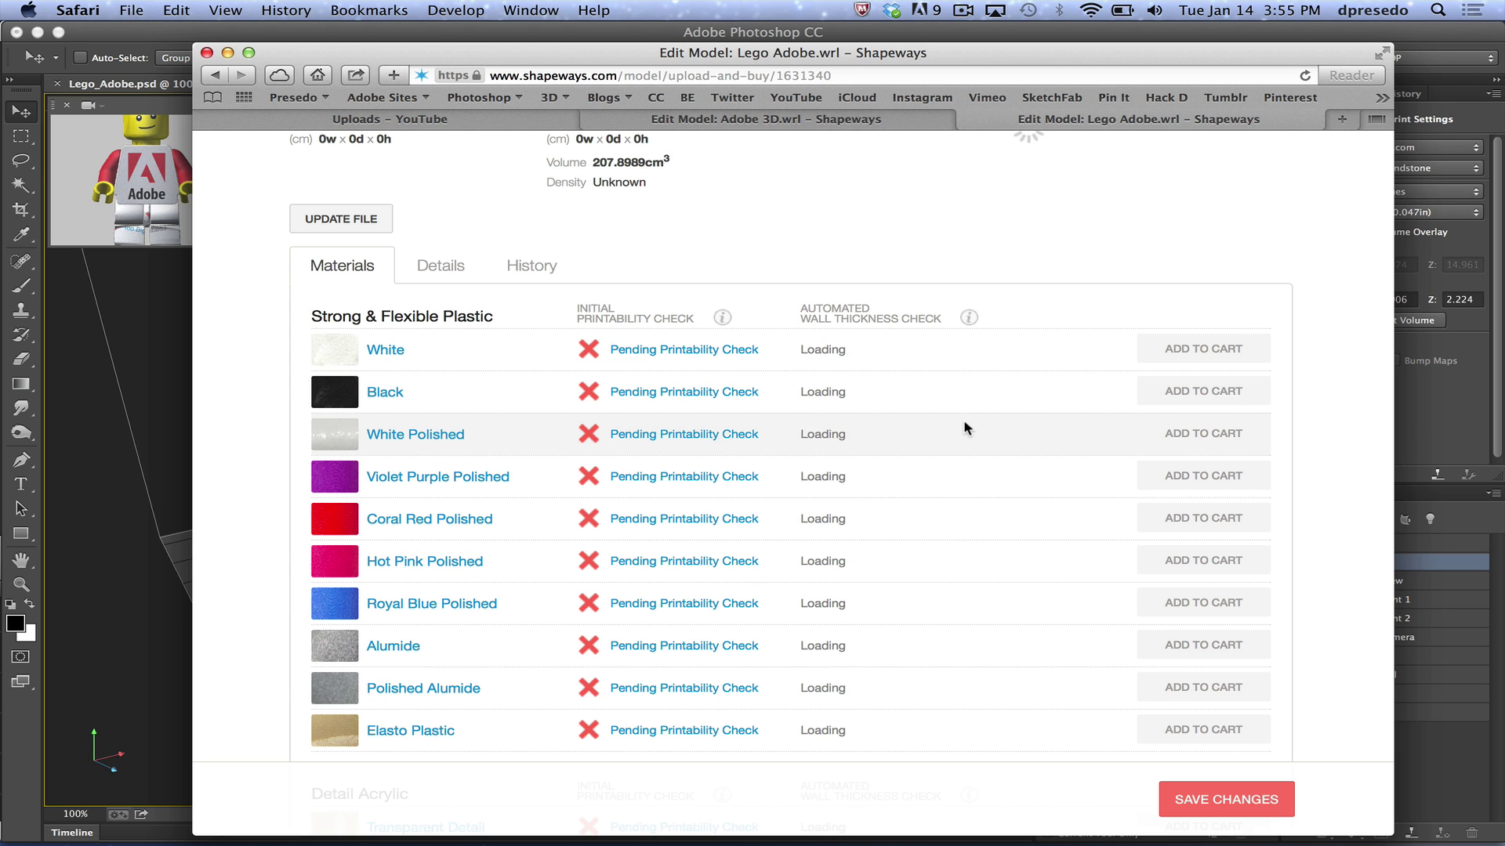
scroll(964, 423, down, 5)
scroll(964, 423, down, 5)
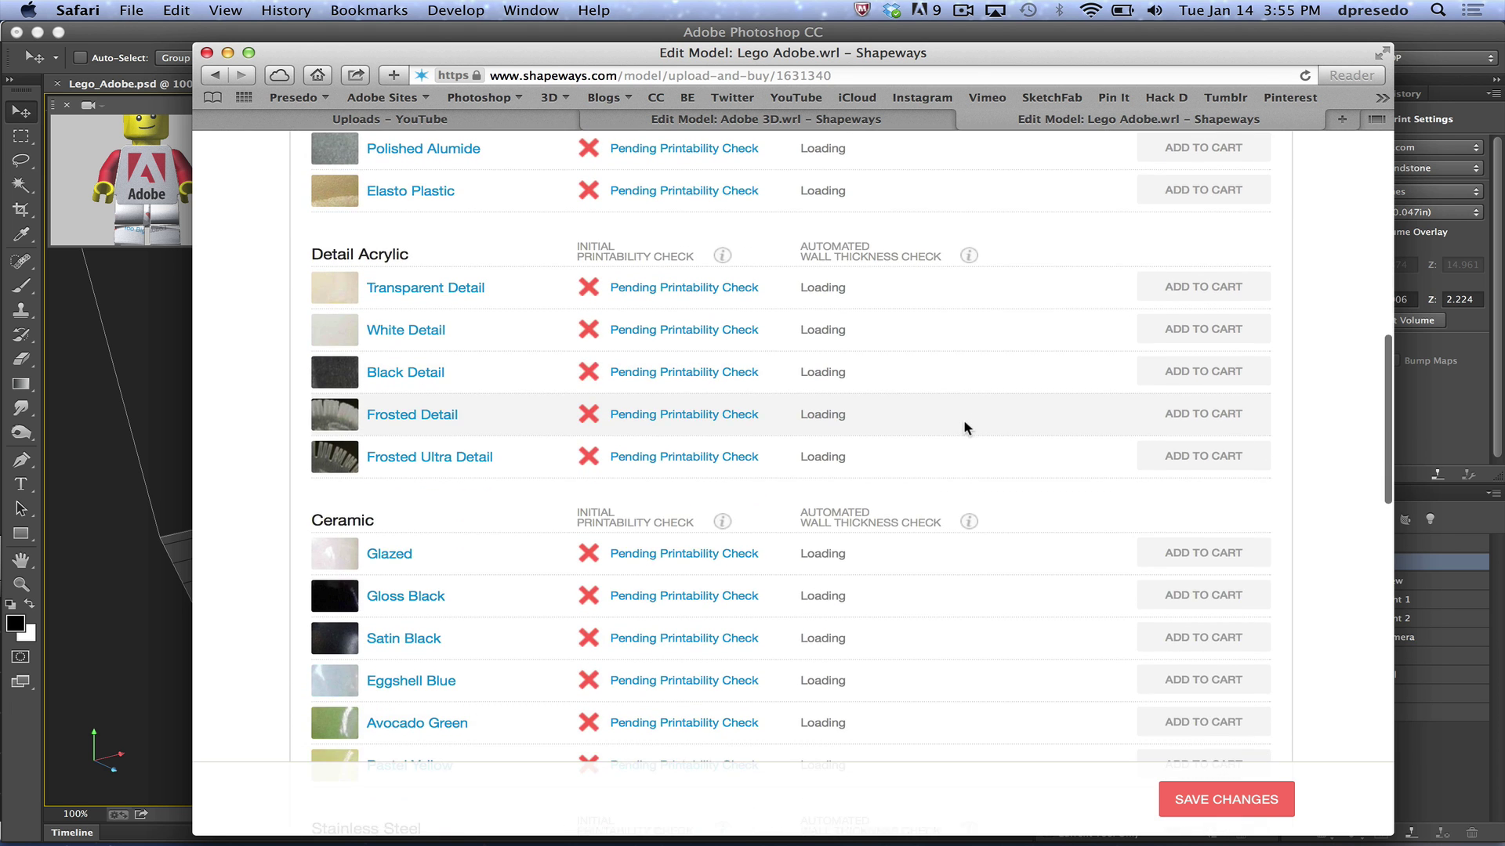
scroll(964, 423, up, 8)
scroll(962, 420, up, 5)
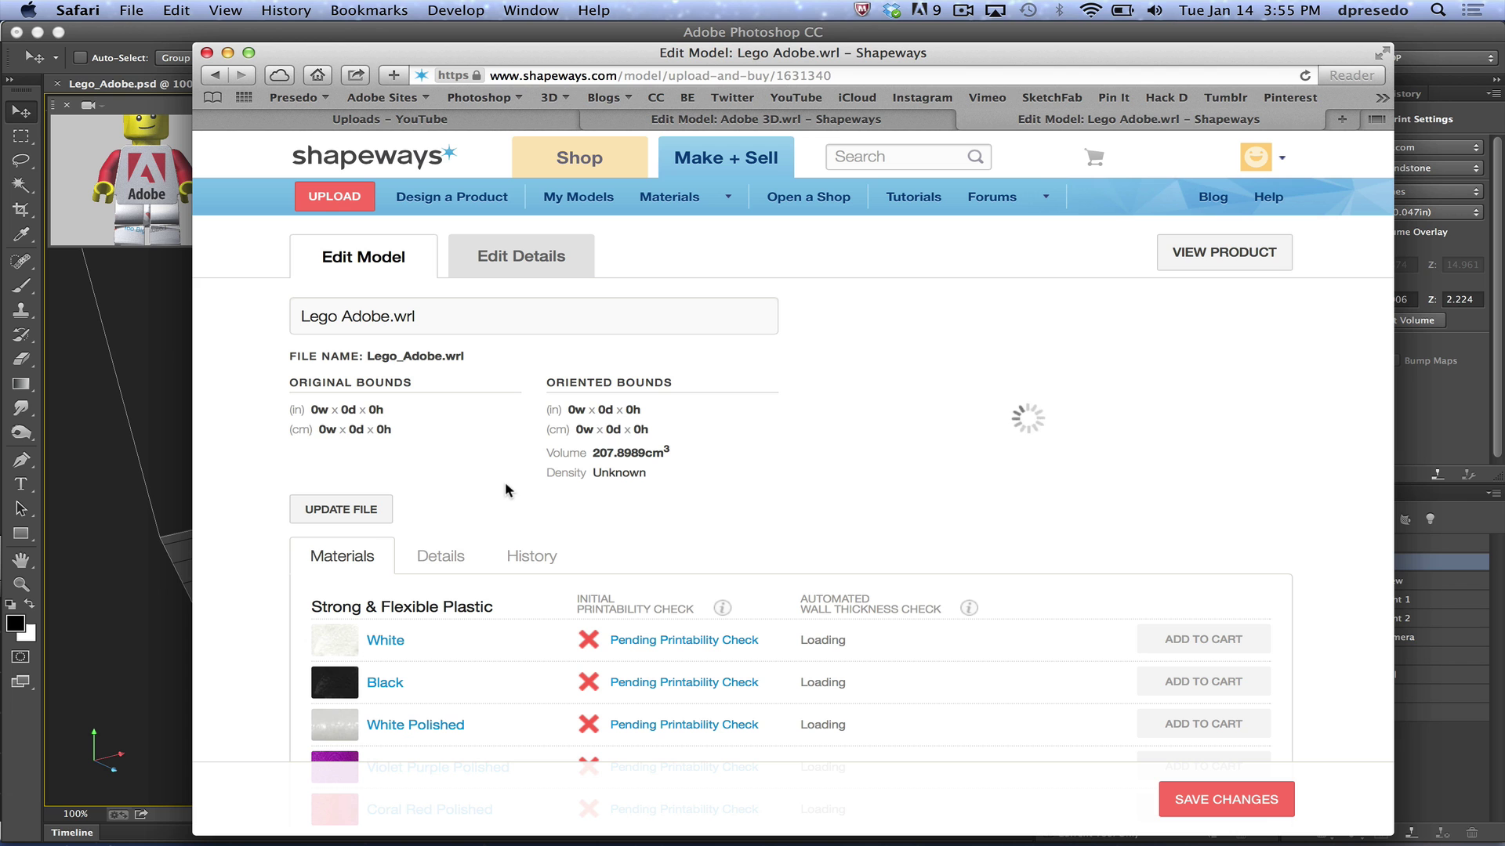
click(715, 122)
mouse_move(1059, 426)
mouse_down()
mouse_move(937, 406)
mouse_move(1050, 421)
mouse_move(1033, 424)
mouse_up()
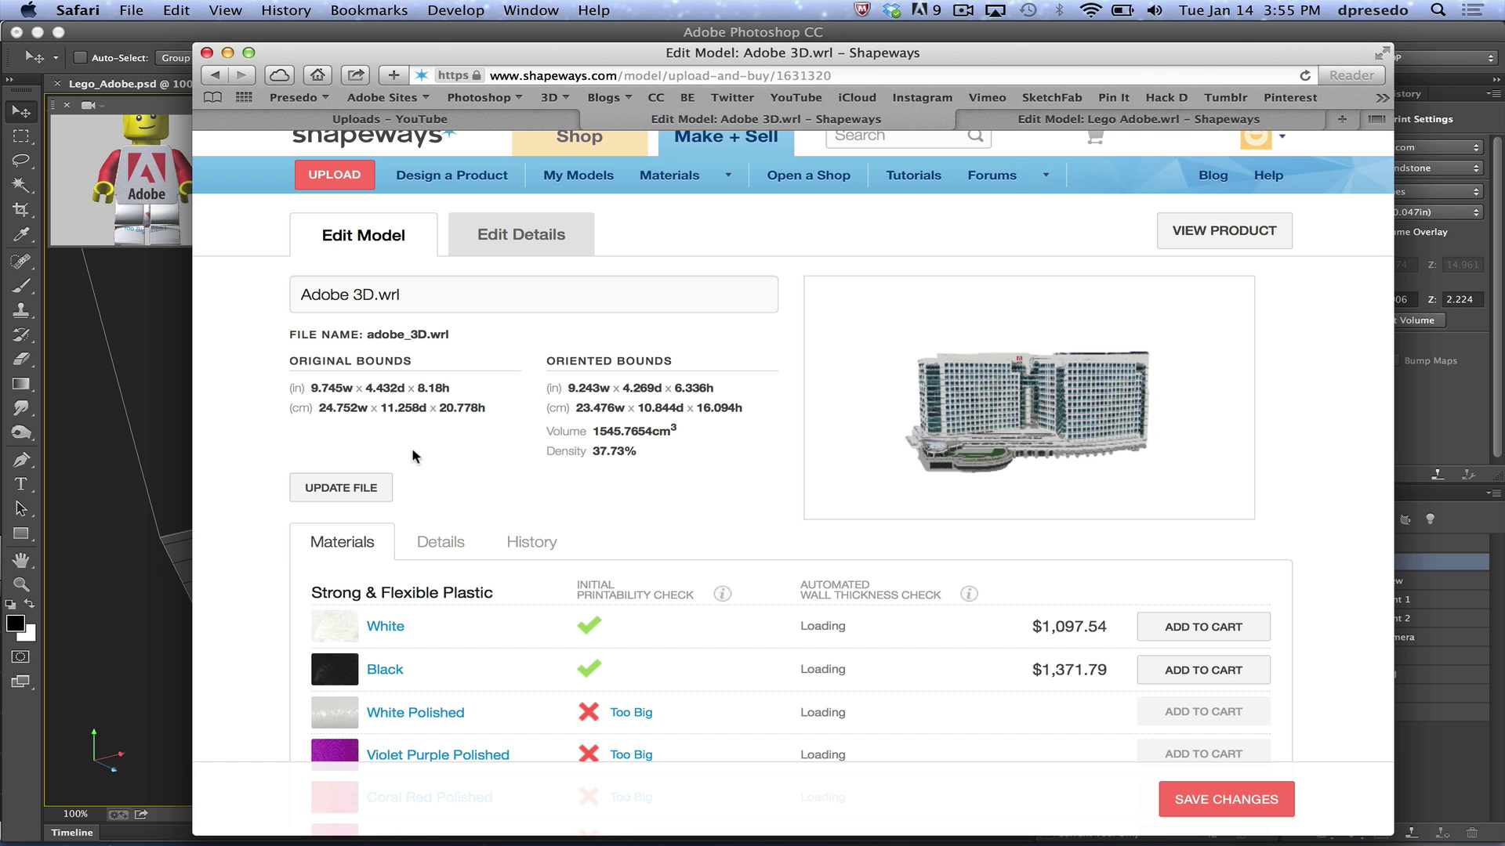
scroll(752, 436, down, 15)
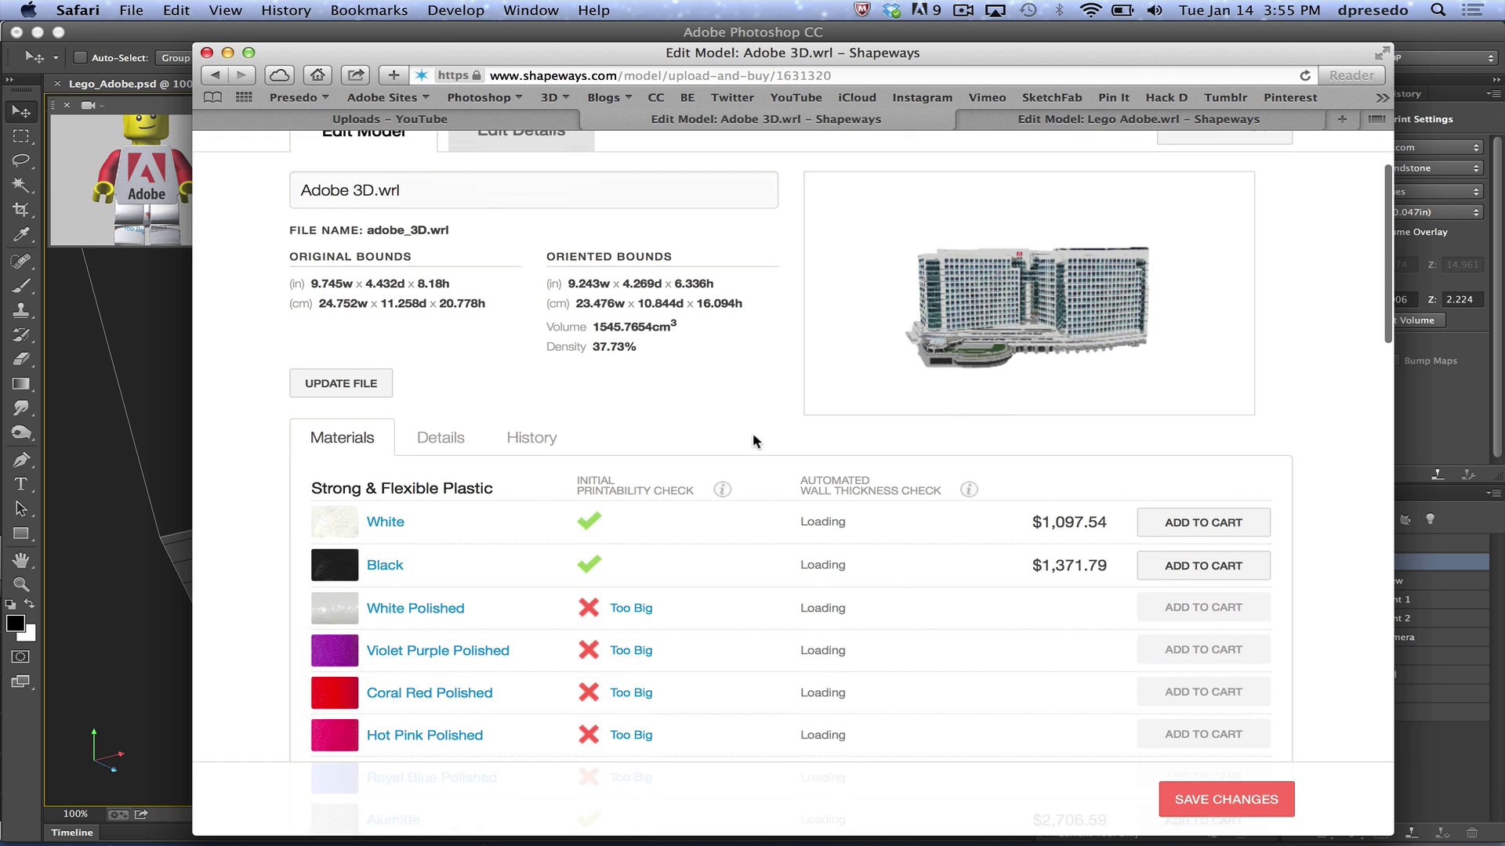
scroll(753, 439, down, 15)
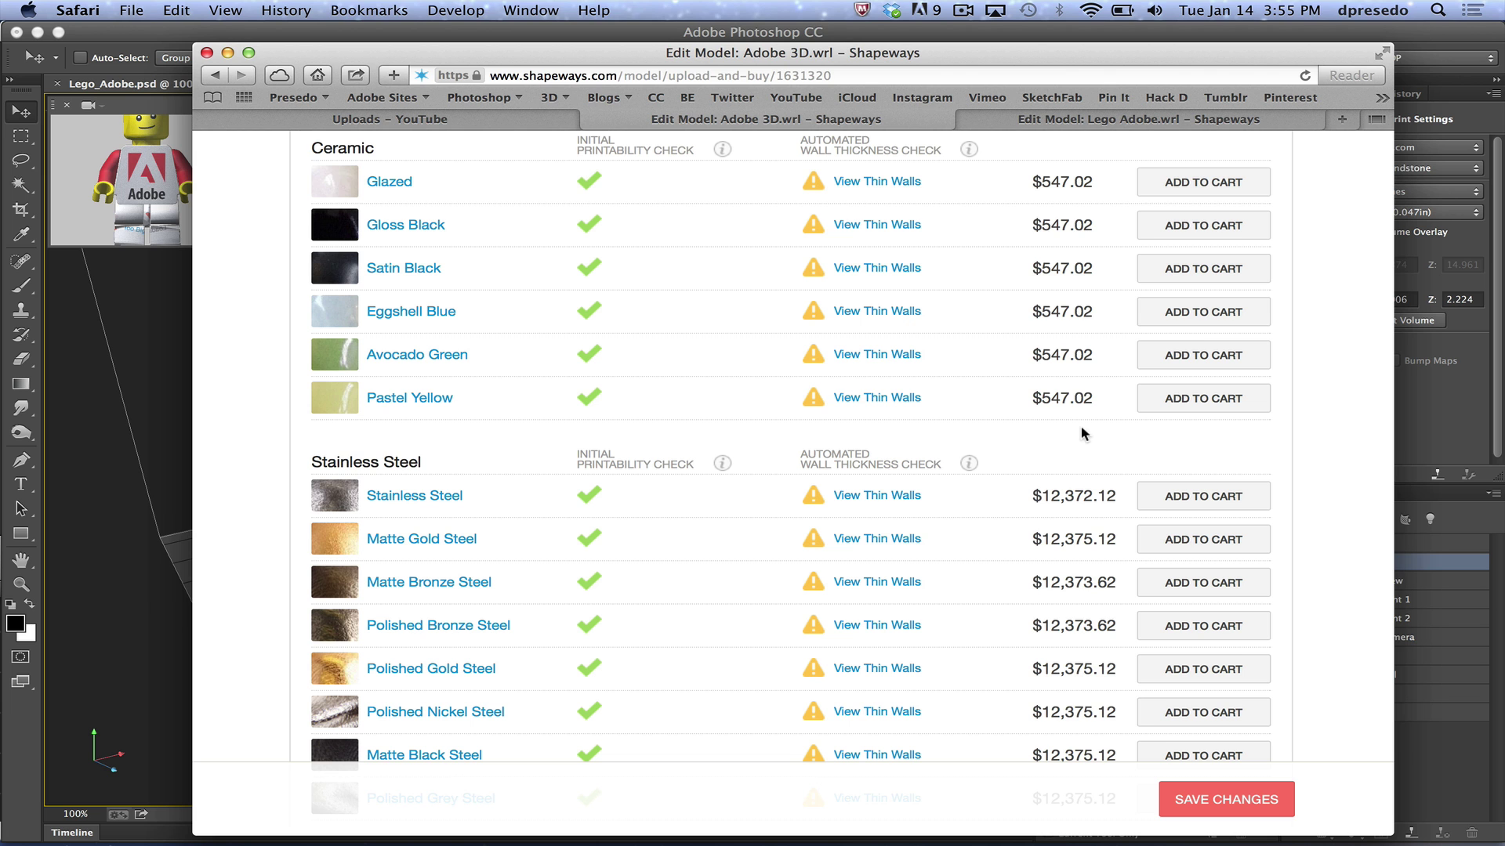
scroll(1081, 433, down, 3)
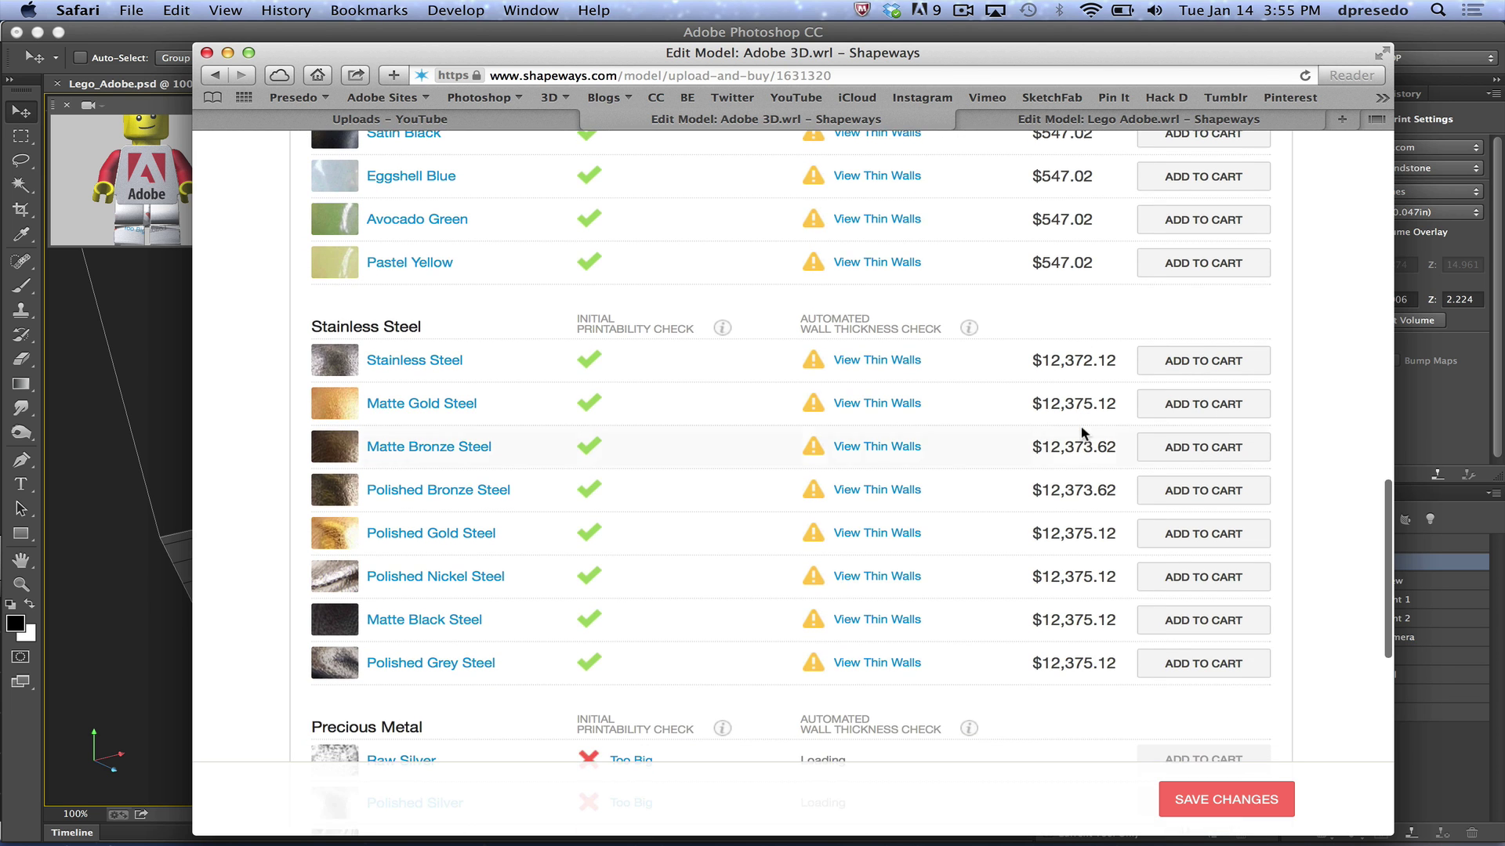
scroll(1082, 434, up, 10)
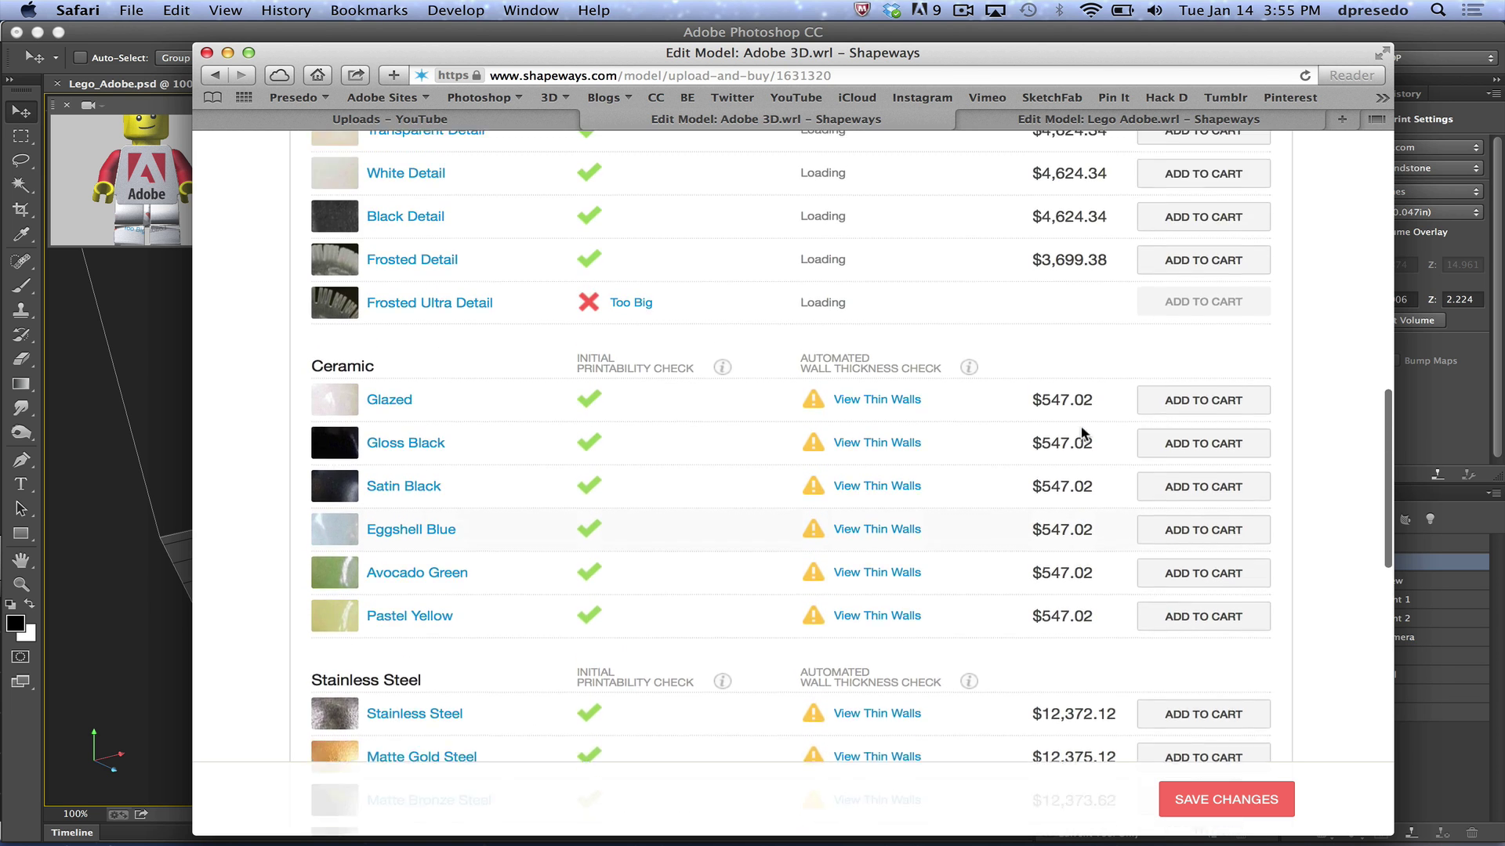
scroll(1081, 433, up, 12)
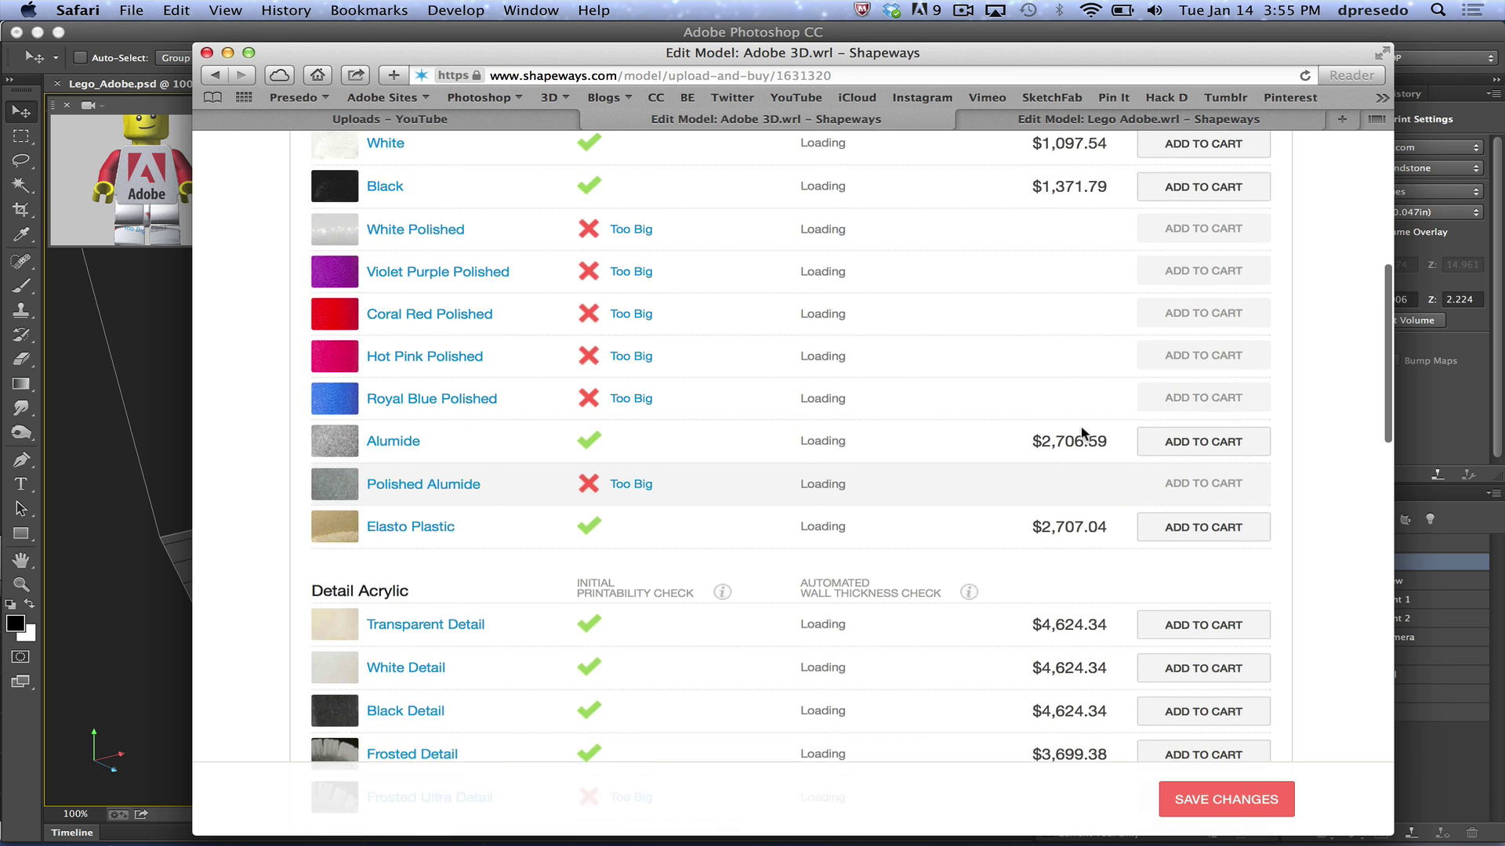
scroll(1080, 433, up, 5)
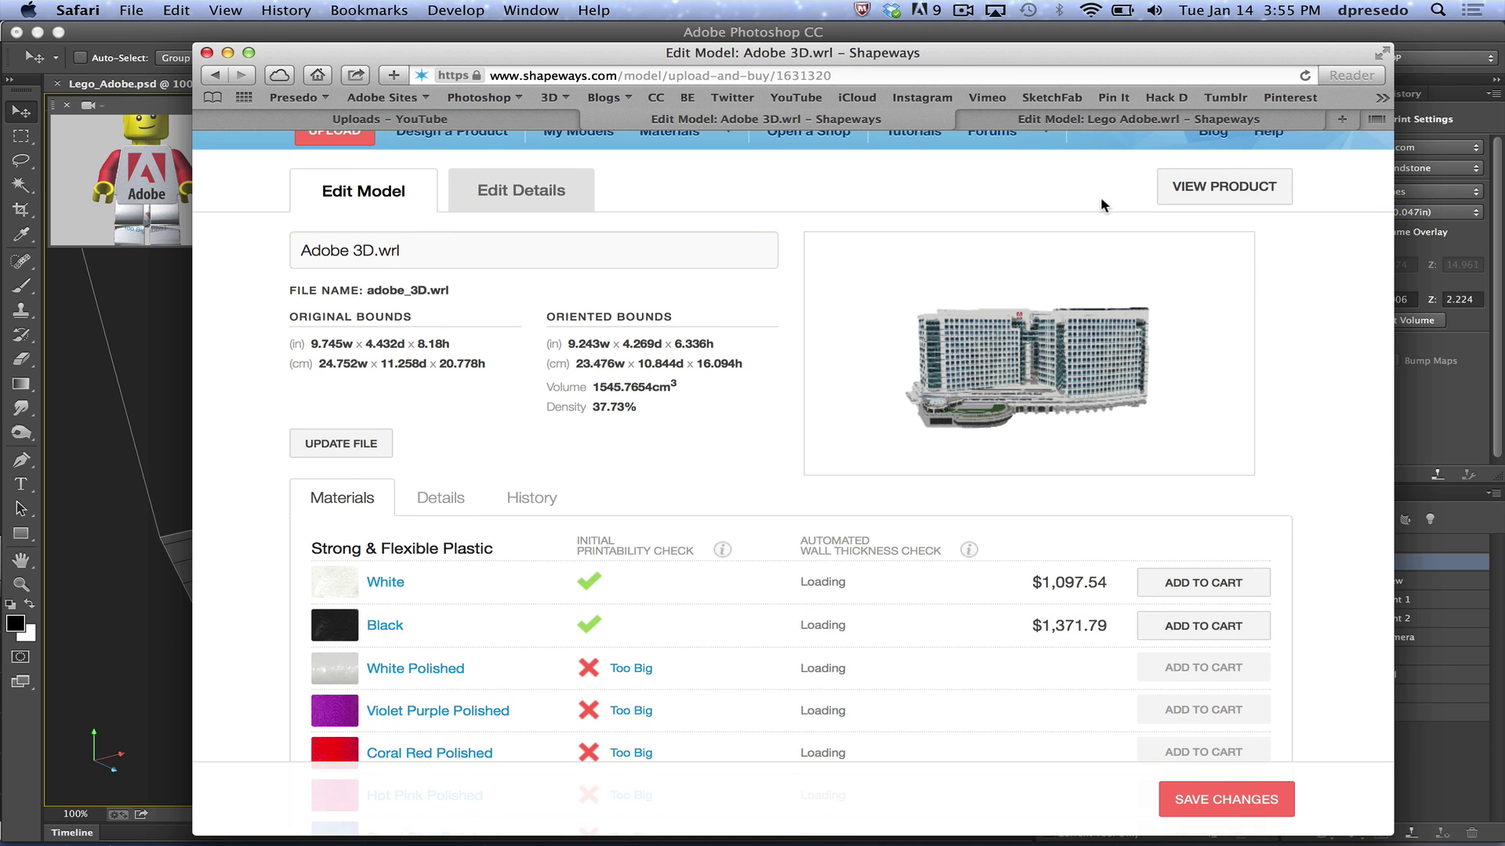
- Return to Photoshop and orbit the minifigure to a lower, more frontal view
click(1065, 120)
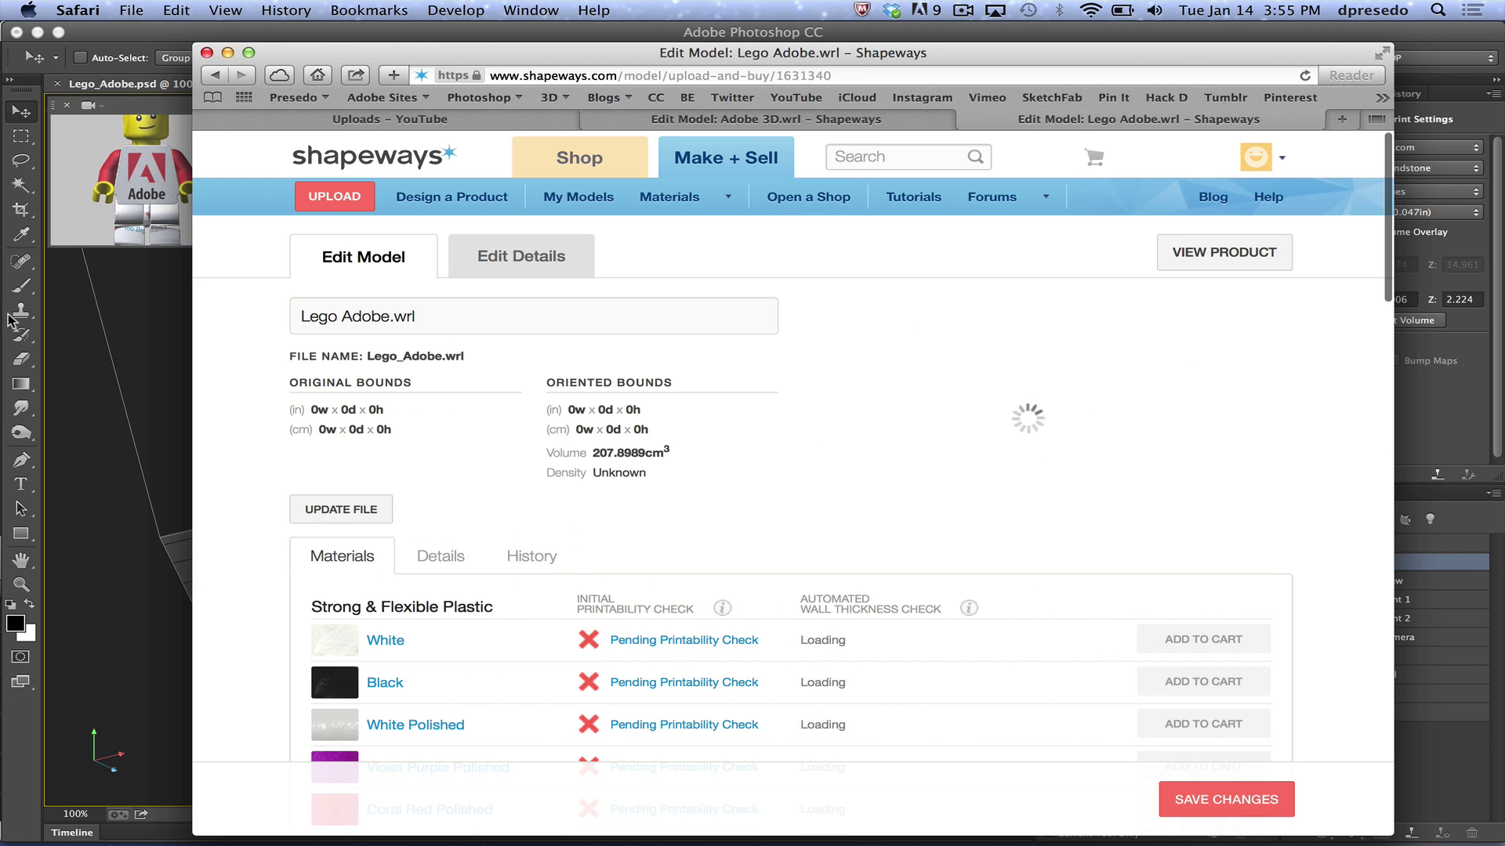
key(super+Tab)
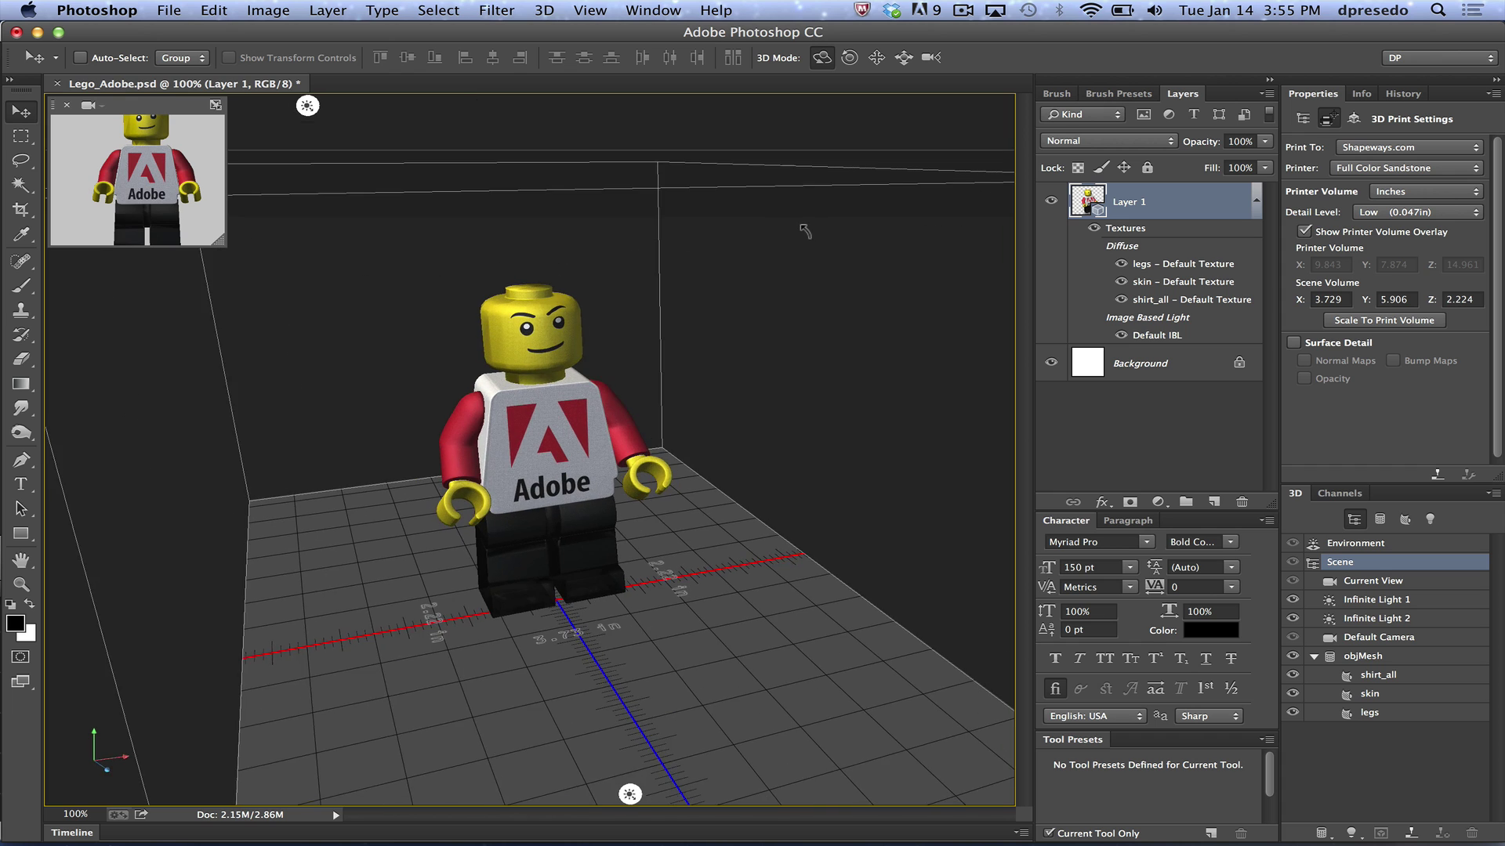
drag(834, 230, 865, 224)
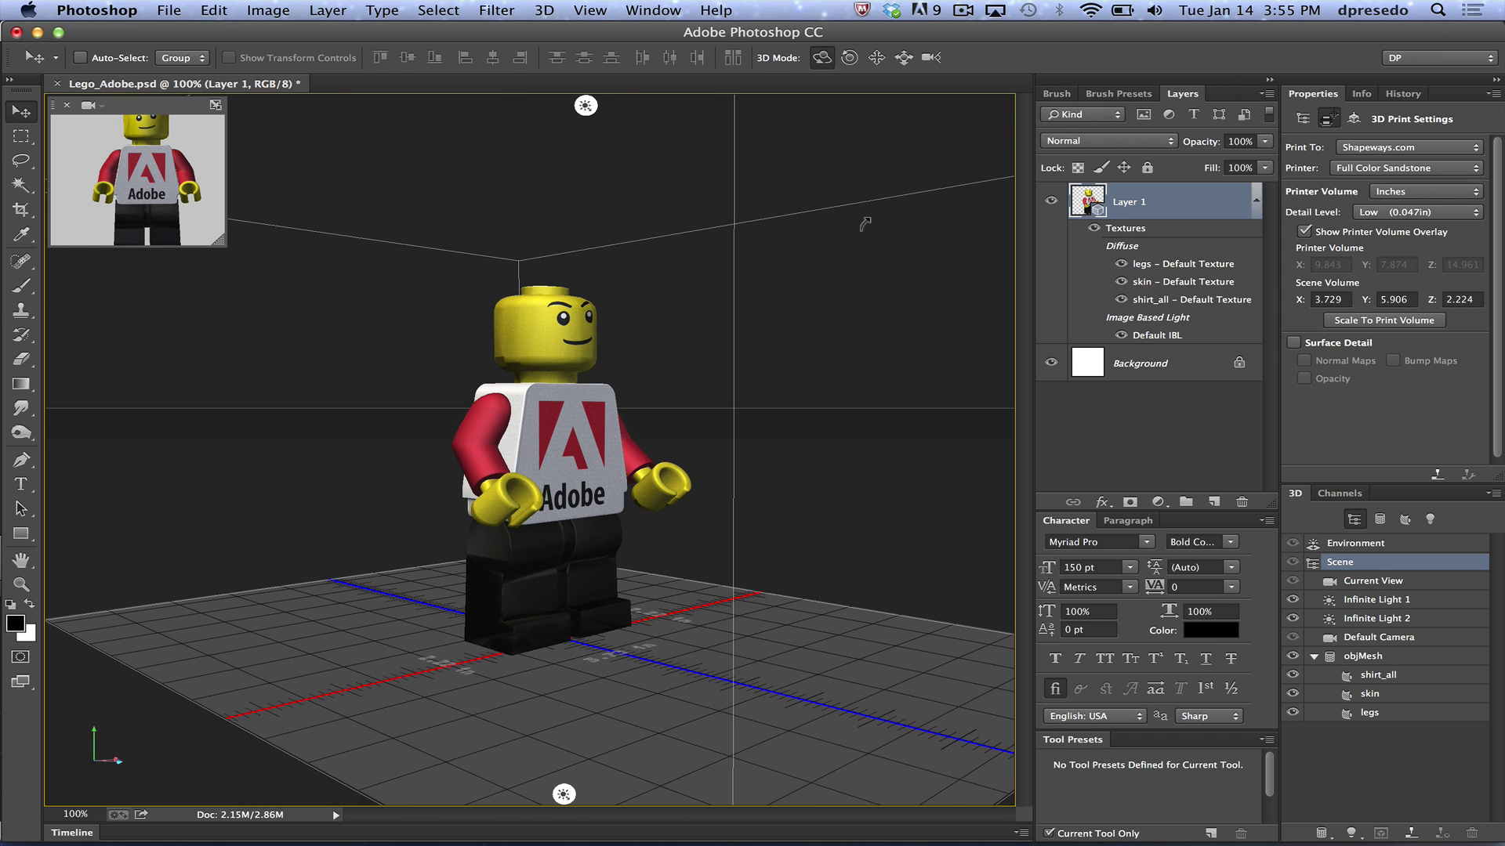